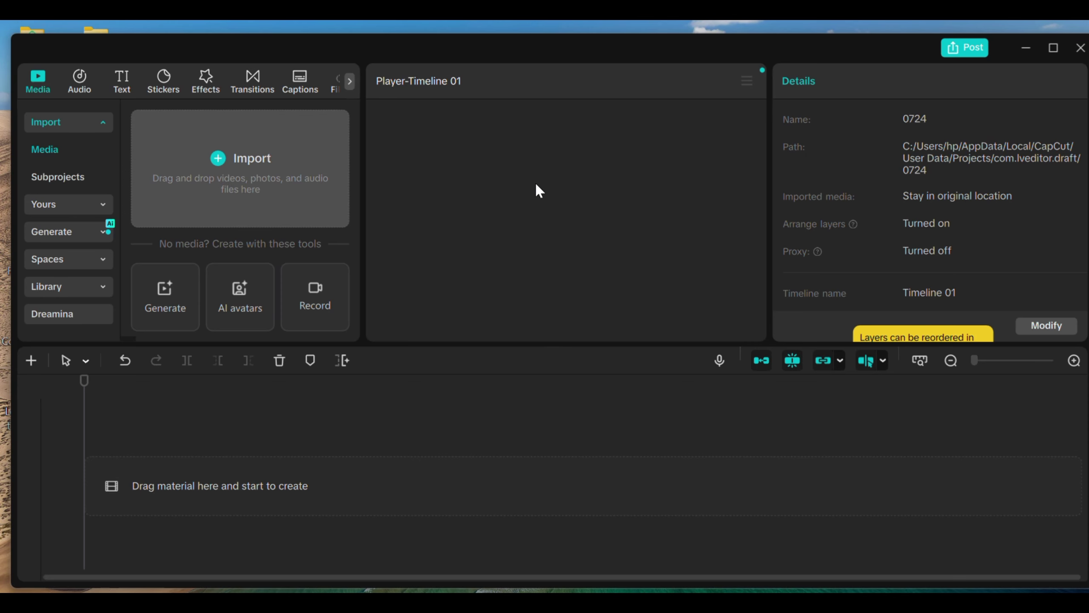
pyautogui.click(231, 168)
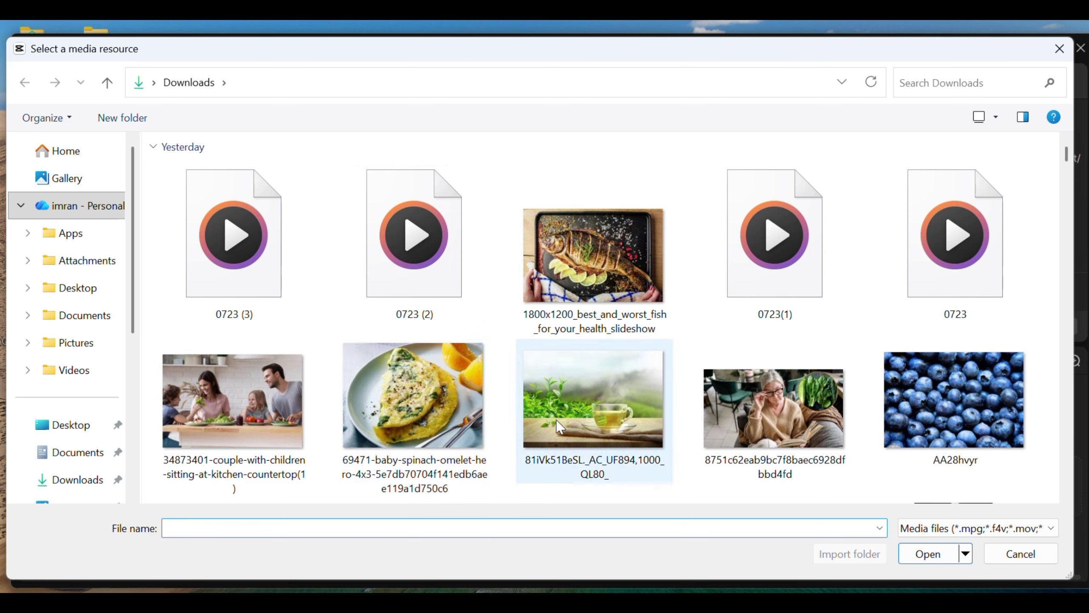
pyautogui.click(433, 425)
pyautogui.keyDown('ctrl'); pyautogui.click(584, 418); pyautogui.keyUp('ctrl')
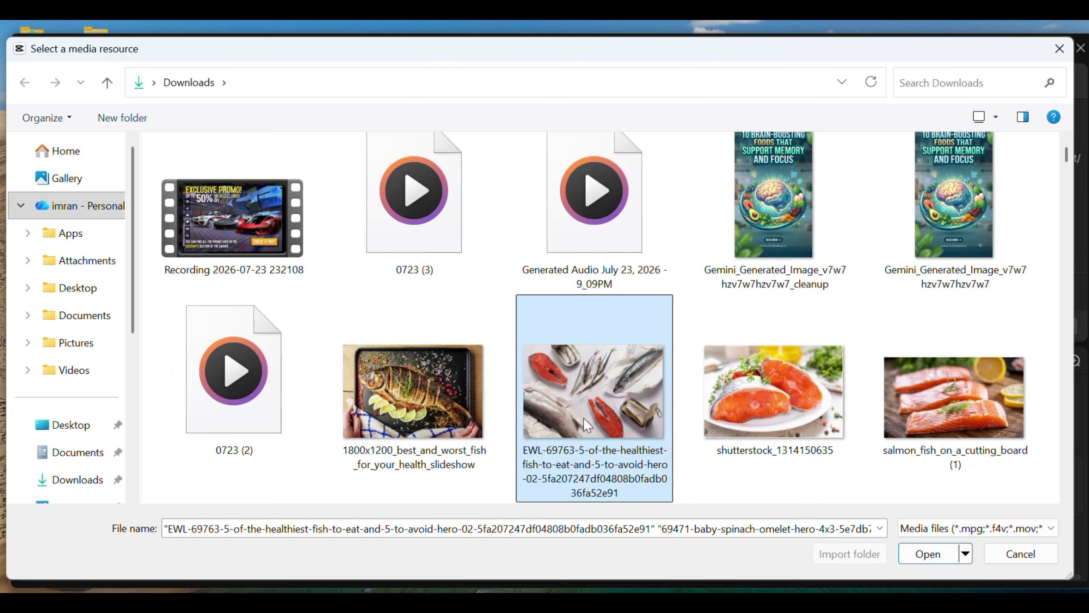
pyautogui.keyDown('ctrl'); pyautogui.click(411, 402); pyautogui.keyUp('ctrl')
pyautogui.keyDown('ctrl'); pyautogui.click(817, 418); pyautogui.keyUp('ctrl')
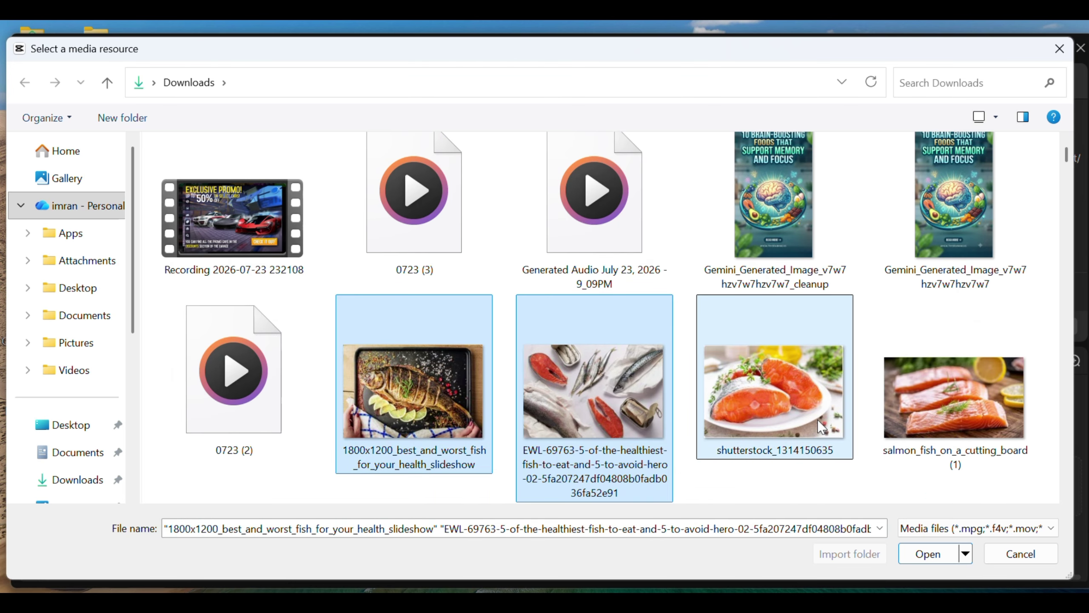
pyautogui.keyDown('ctrl'); pyautogui.click(989, 407); pyautogui.keyUp('ctrl')
pyautogui.scroll(-5, 978, 395)
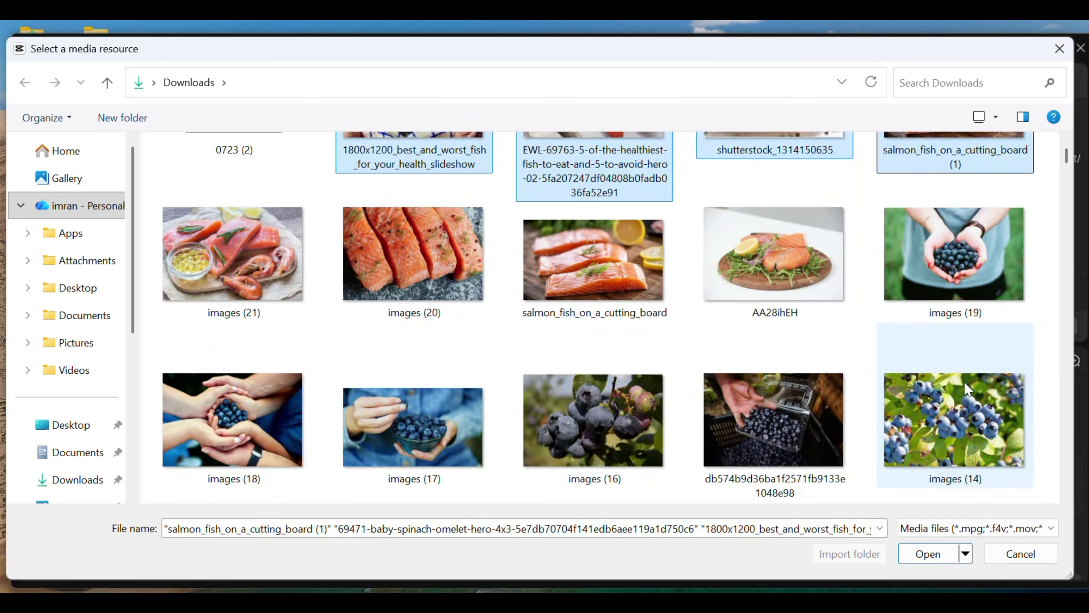
pyautogui.keyDown('ctrl'); pyautogui.click(299, 229); pyautogui.keyUp('ctrl')
pyautogui.click(928, 553)
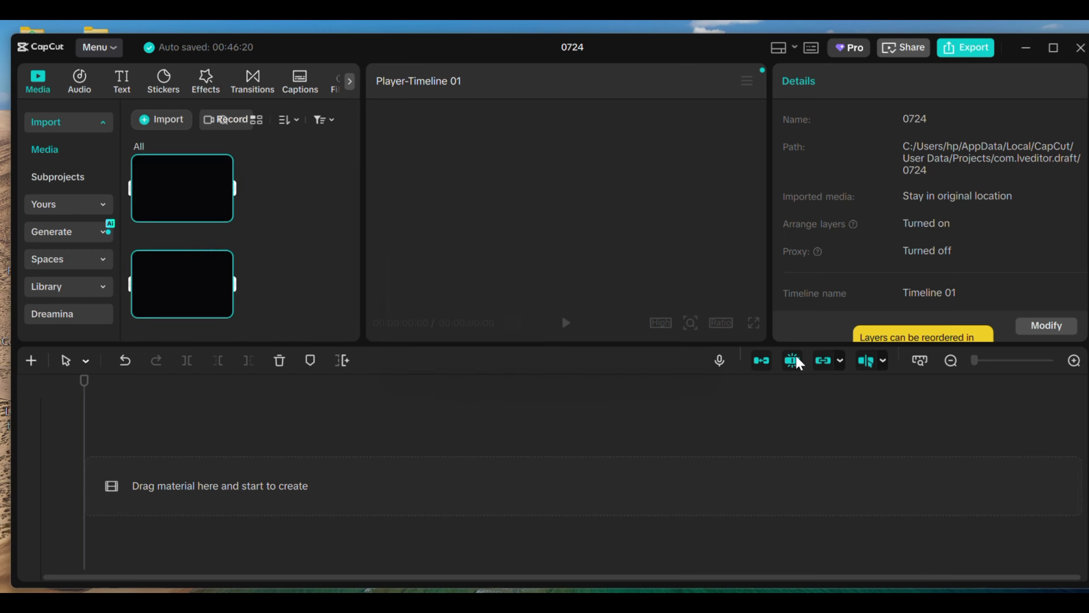
# Step: Place the six imported images one after another on the timeline and set the project's aspect ratio to 9:16
pyautogui.moveTo(223, 211); pyautogui.dragTo(171, 487)
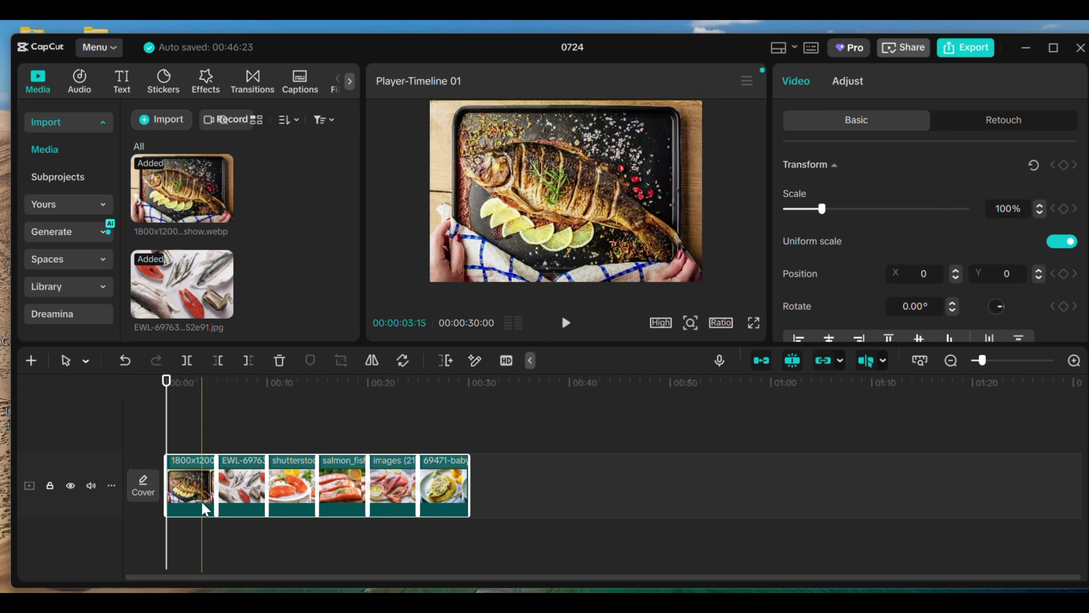
pyautogui.keyDown('ctrl'); pyautogui.scroll(2, 191, 505); pyautogui.keyUp('ctrl')
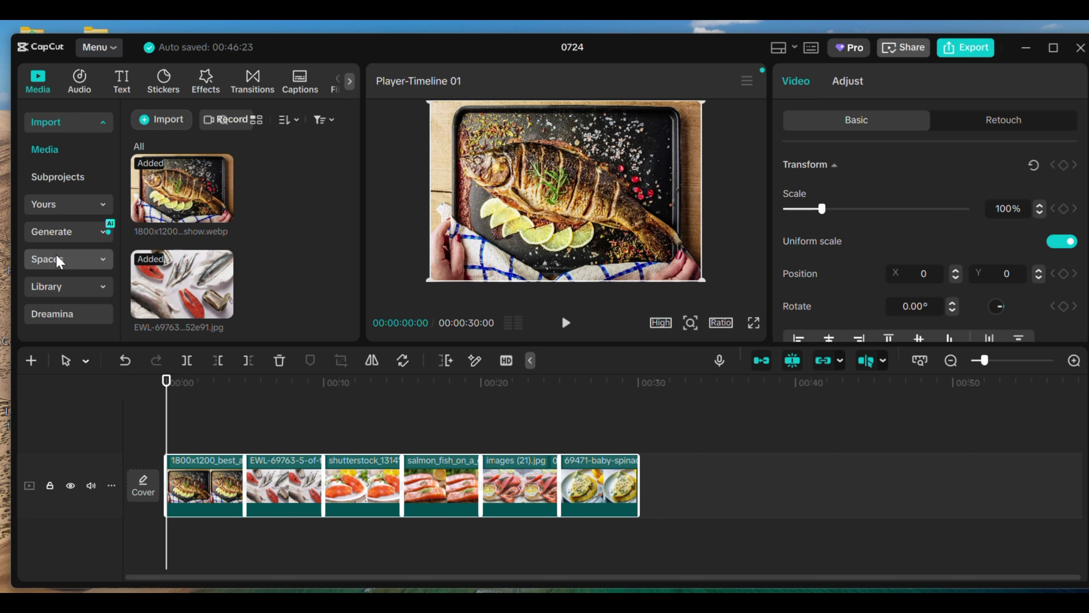
pyautogui.click(123, 86)
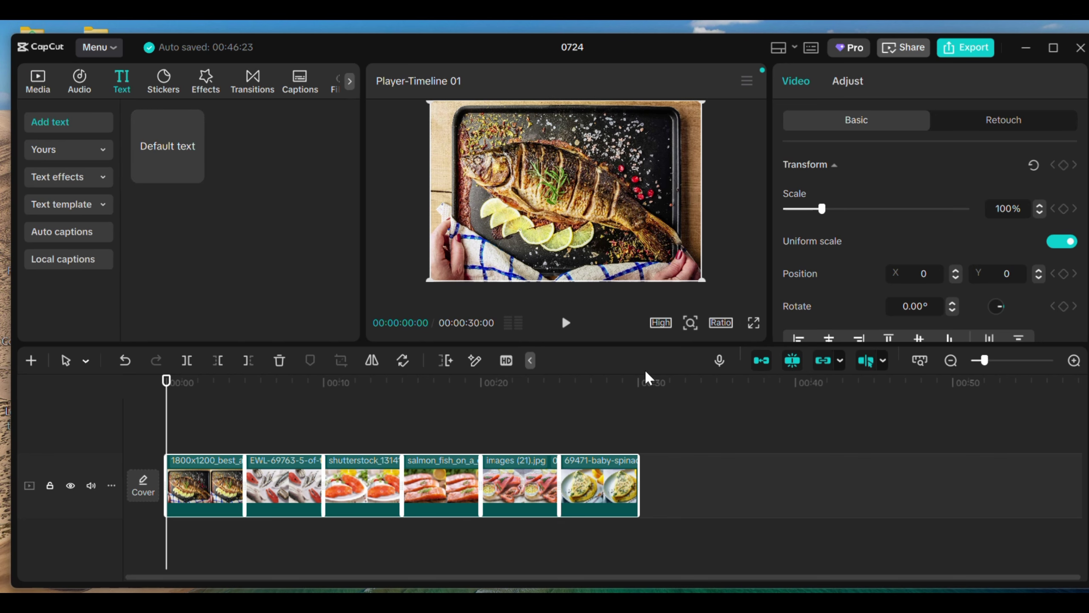
pyautogui.click(717, 327)
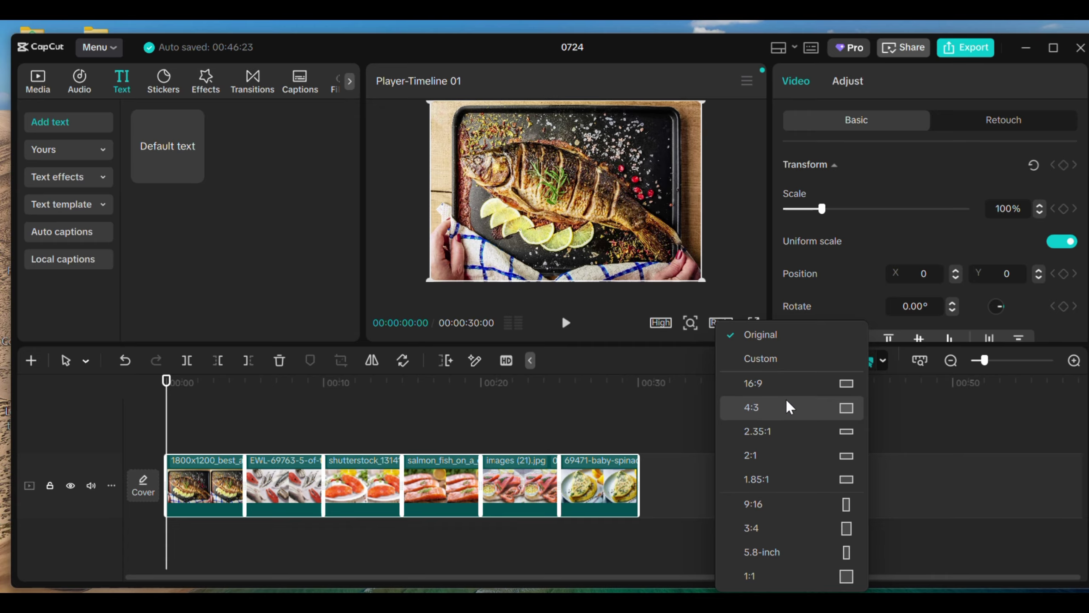
pyautogui.click(803, 511)
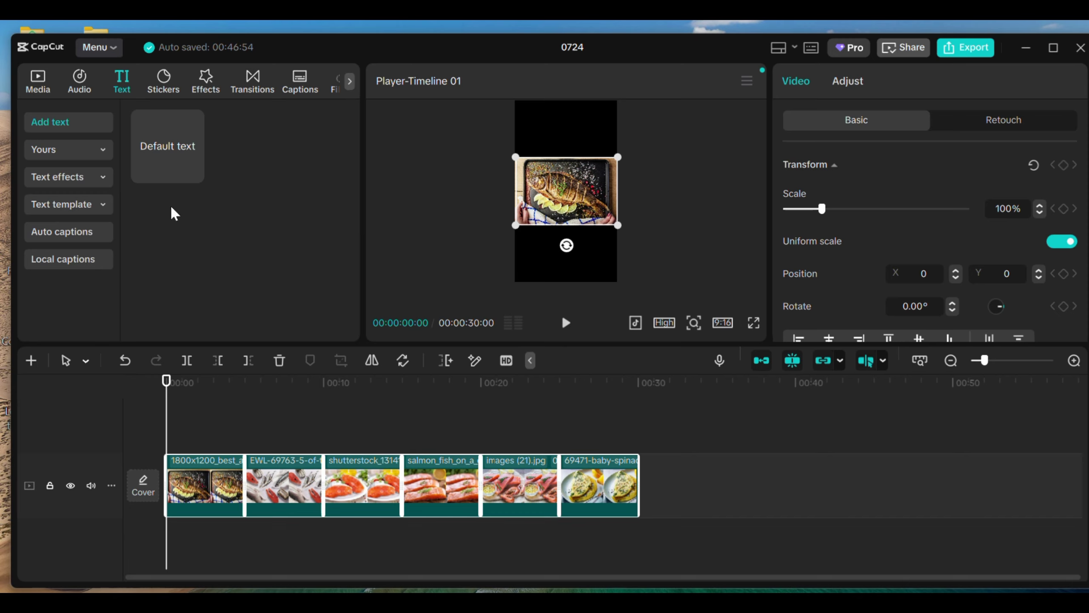
# Step: Add the trending LUCK text template at the timeline start and replace its text with "Capcut Premium Tricks" and "for Desktop" on two lines
pyautogui.click(90, 208)
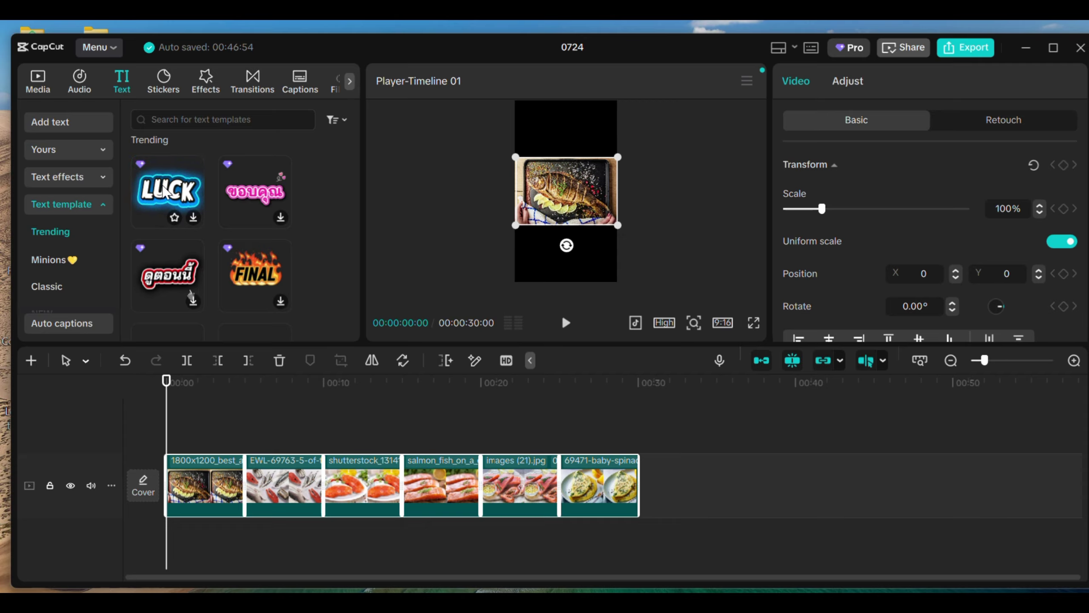
pyautogui.moveTo(164, 189); pyautogui.dragTo(163, 434)
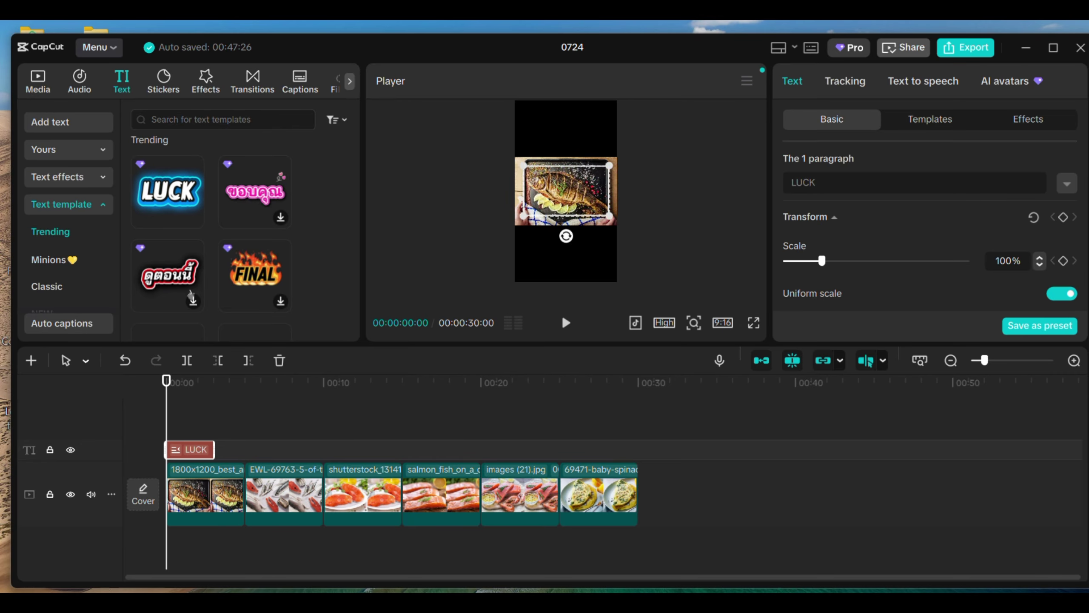
pyautogui.doubleClick(805, 182)
pyautogui.press('BackSpace')
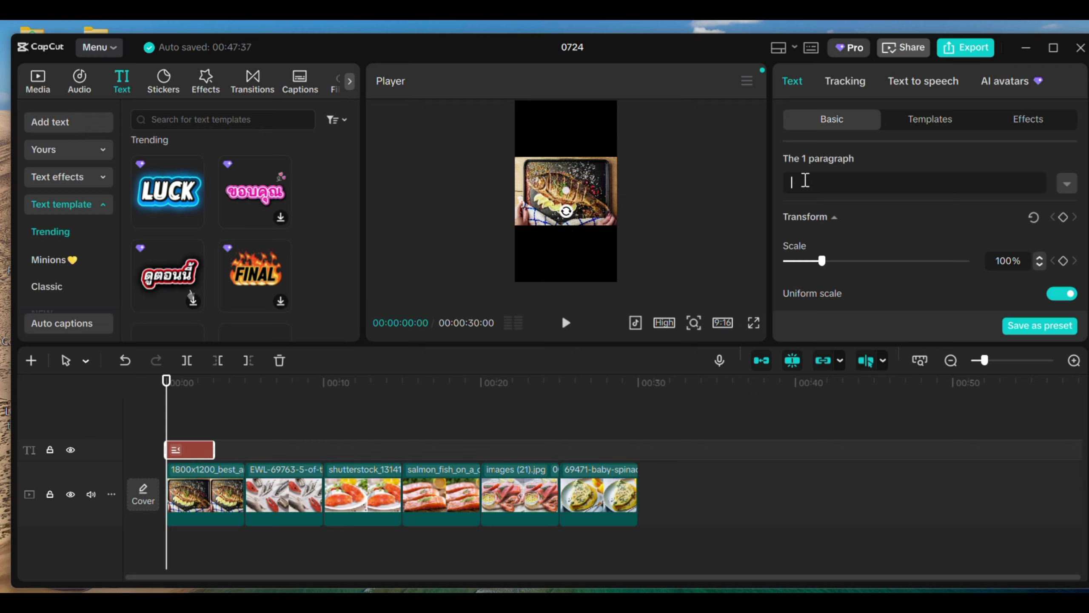
pyautogui.write('CapCUt')
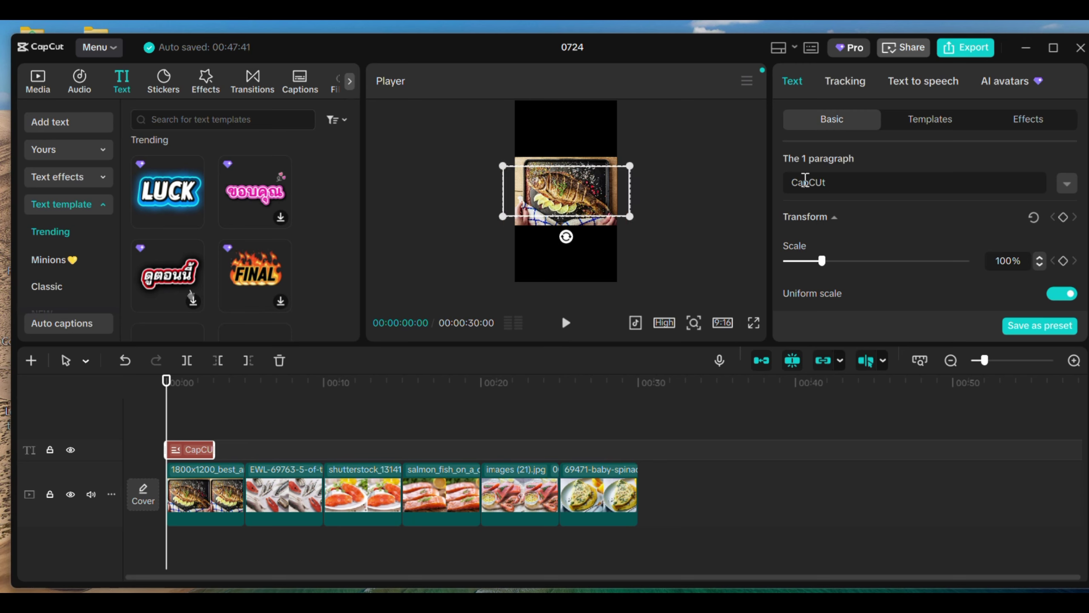
pyautogui.press('BackSpace')
pyautogui.press('BackSpace')
pyautogui.press('BackSpace')
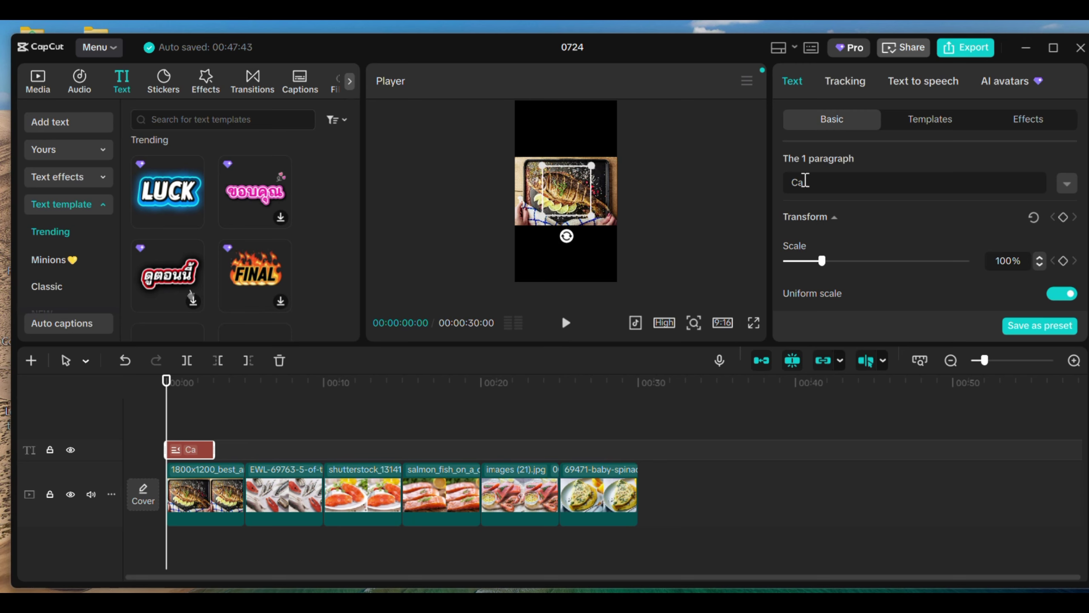
pyautogui.write('cut')
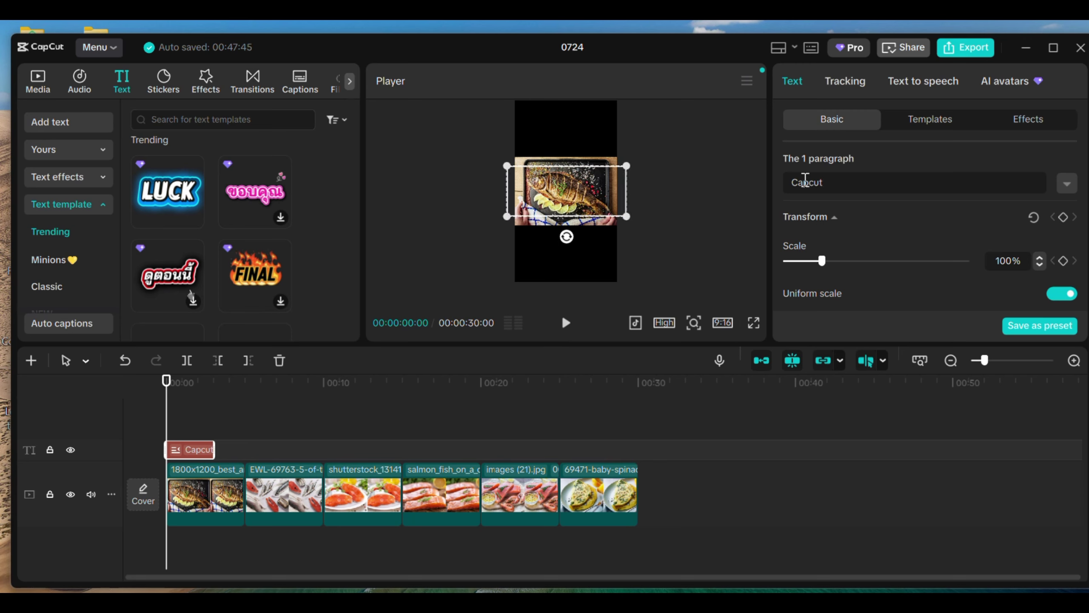
pyautogui.write(' Premium ')
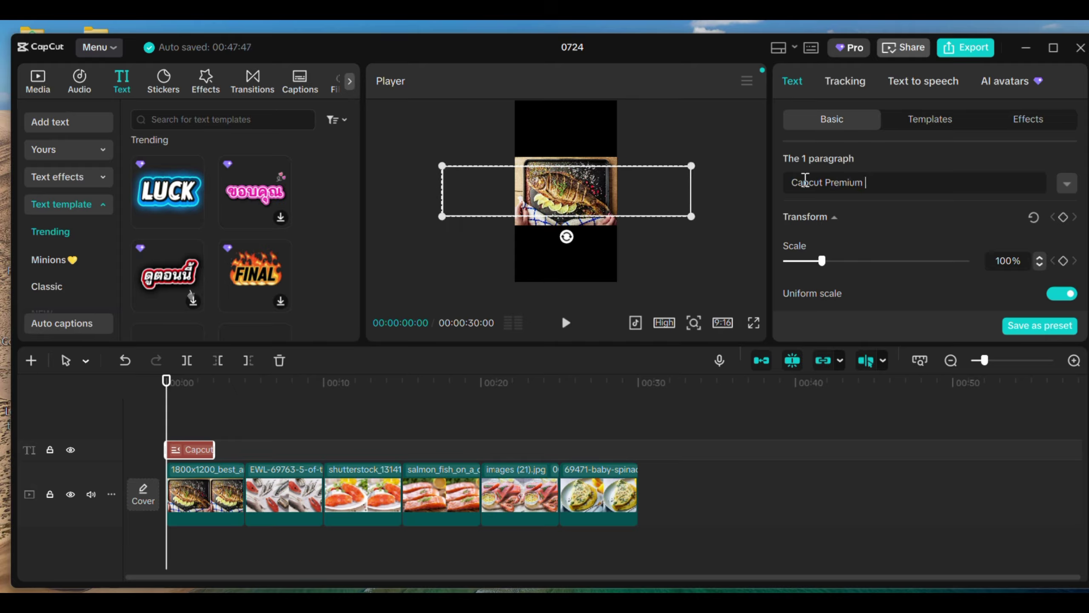
pyautogui.write('Tricks for ')
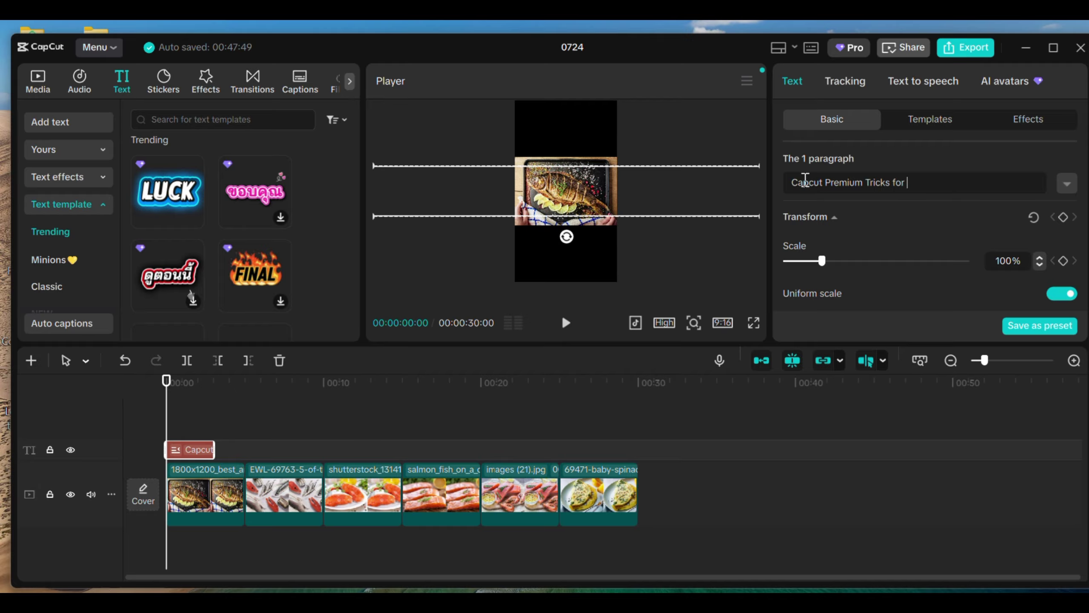
pyautogui.write('Desktop')
pyautogui.click(894, 182)
pyautogui.press('Return')
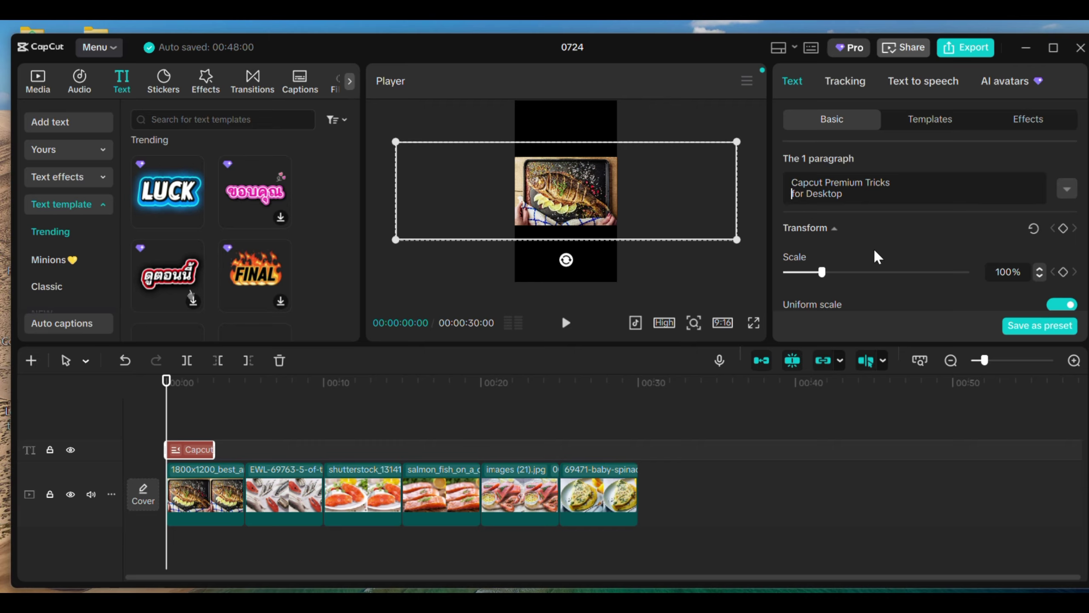
# Step: Scale the title text to 30% and move it into the black area above the image
pyautogui.scroll(-1, 876, 253)
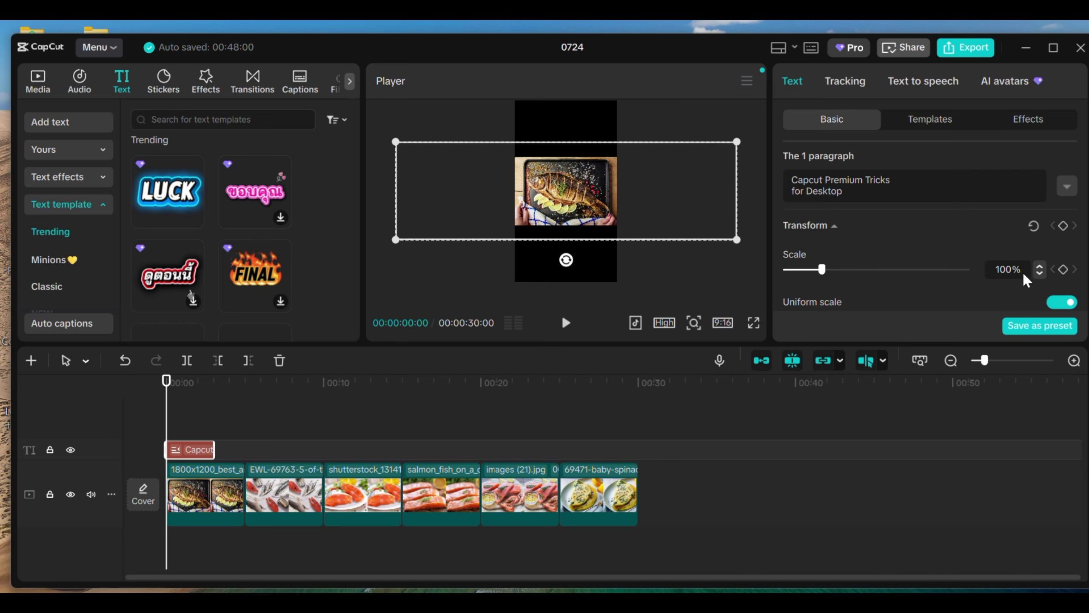
pyautogui.click(1007, 269)
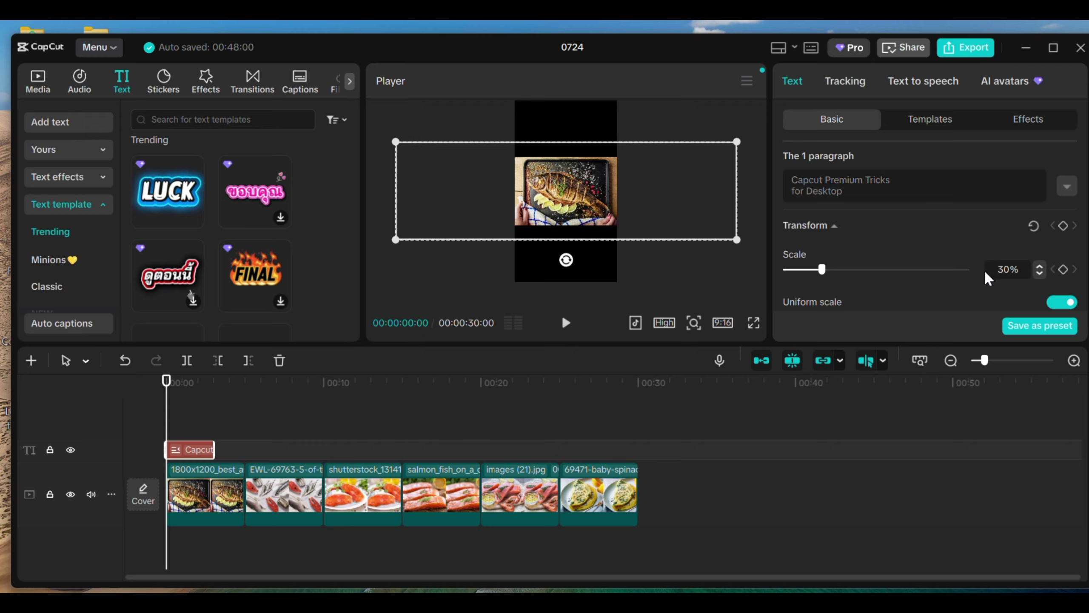
pyautogui.press('Return')
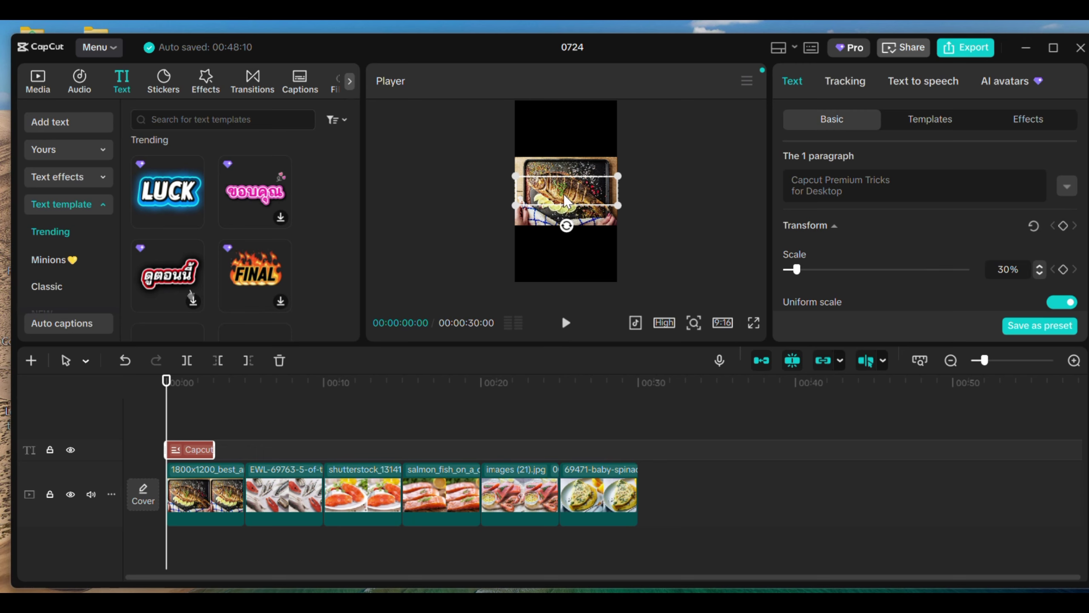
pyautogui.moveTo(564, 194); pyautogui.dragTo(564, 138)
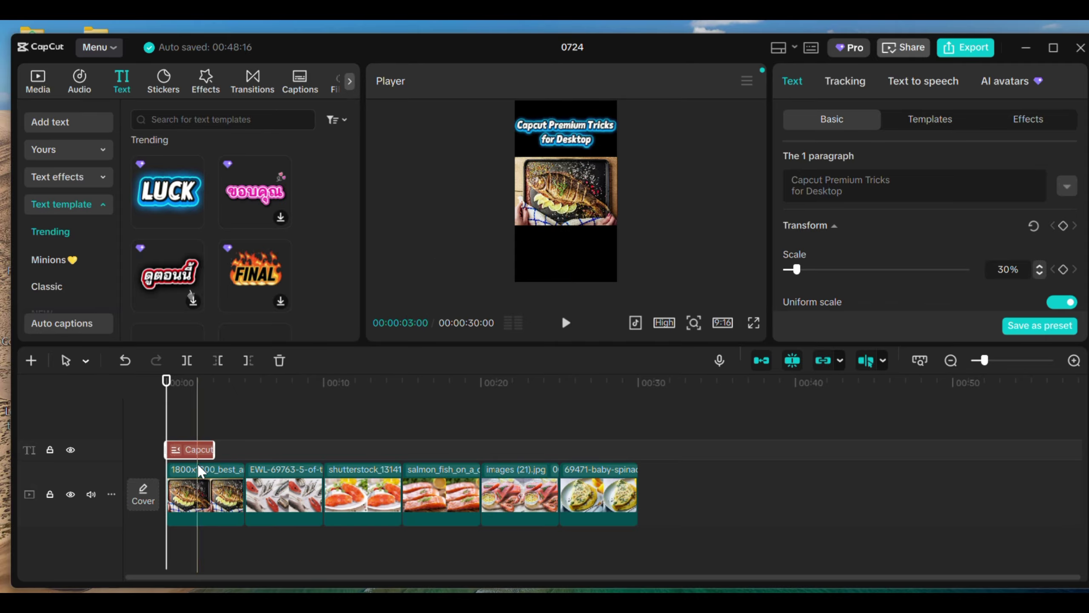
# Step: Extend the title over the full length of the image clips and play back the result
pyautogui.click(563, 325)
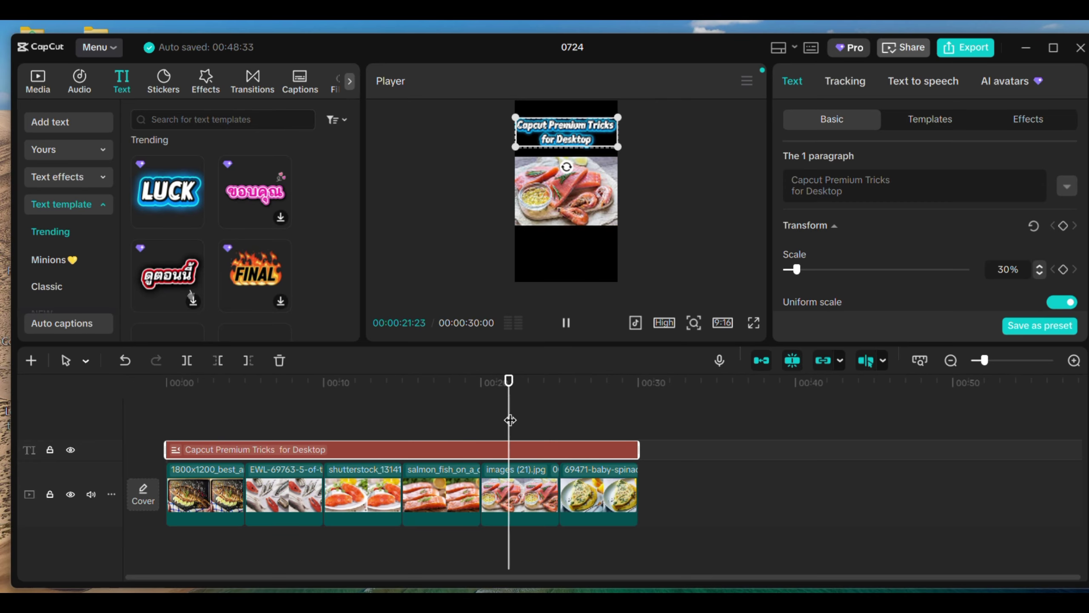
pyautogui.click(526, 415)
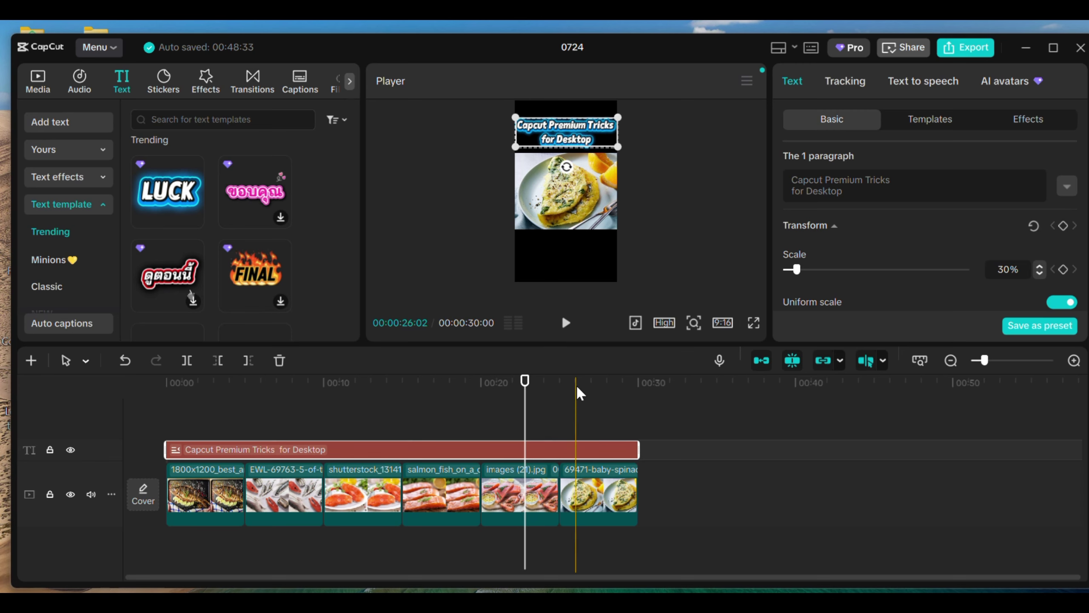
pyautogui.click(170, 215)
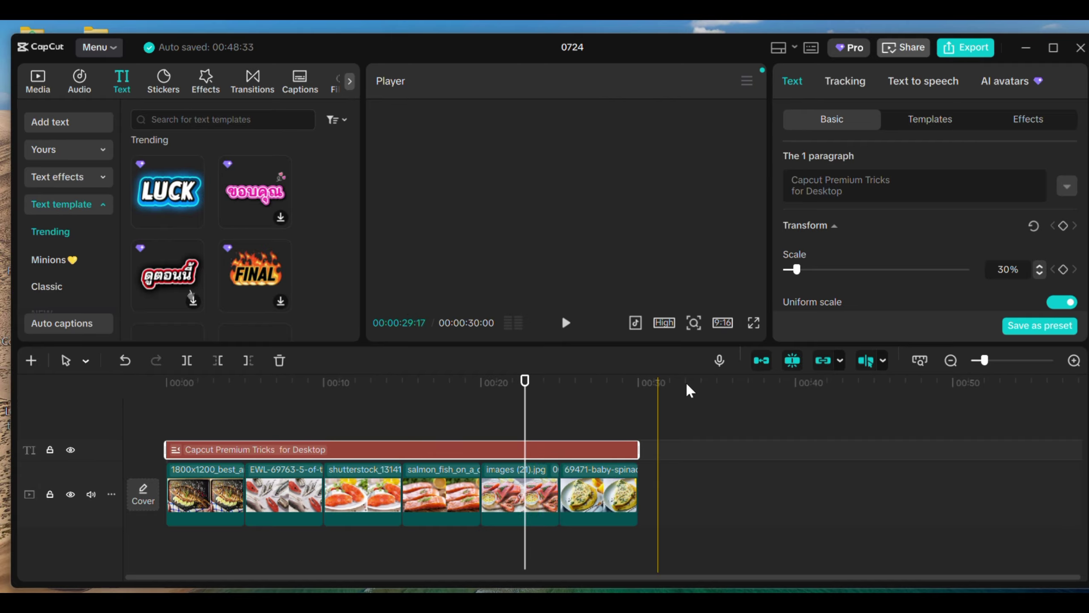
# Step: Try to export the project and return to editing
pyautogui.click(964, 46)
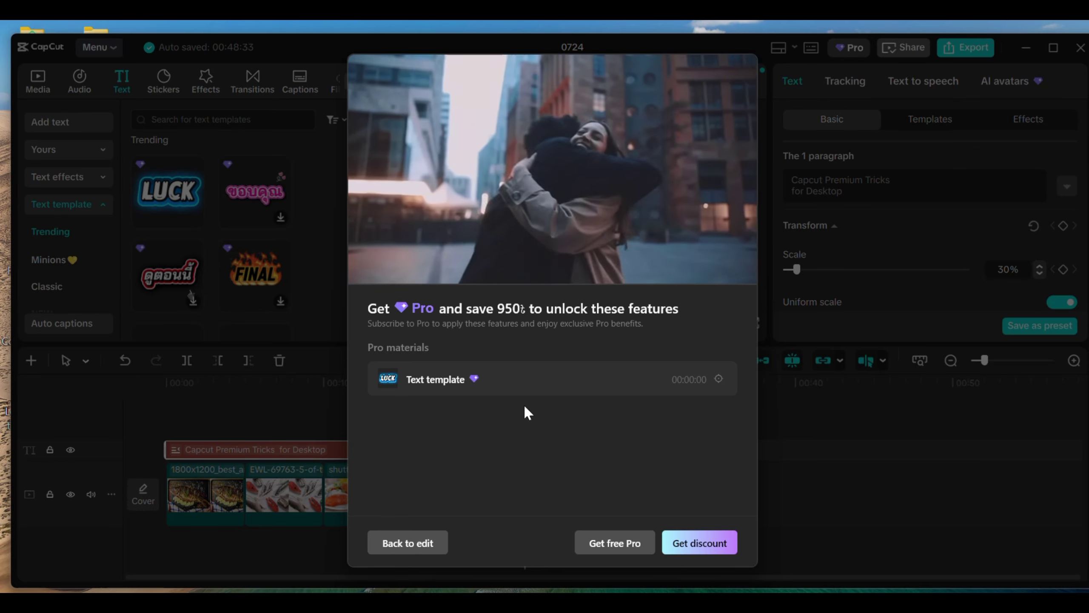
pyautogui.click(401, 543)
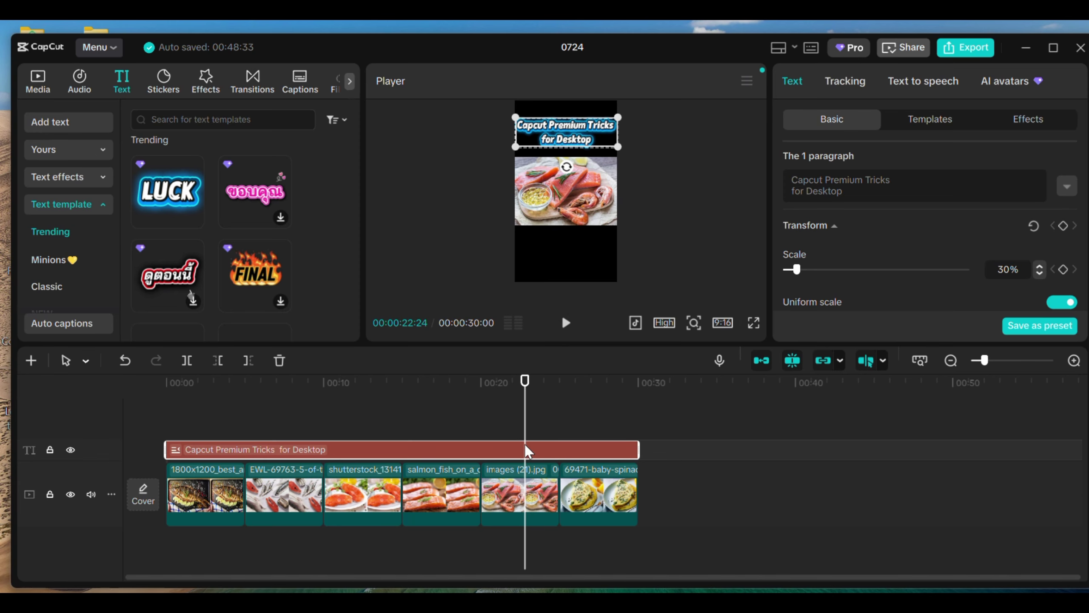
# Step: Combine the title and all image clips into one compound clip and pre-process that compound clip
pyautogui.hotkey('ctrl', 'a')
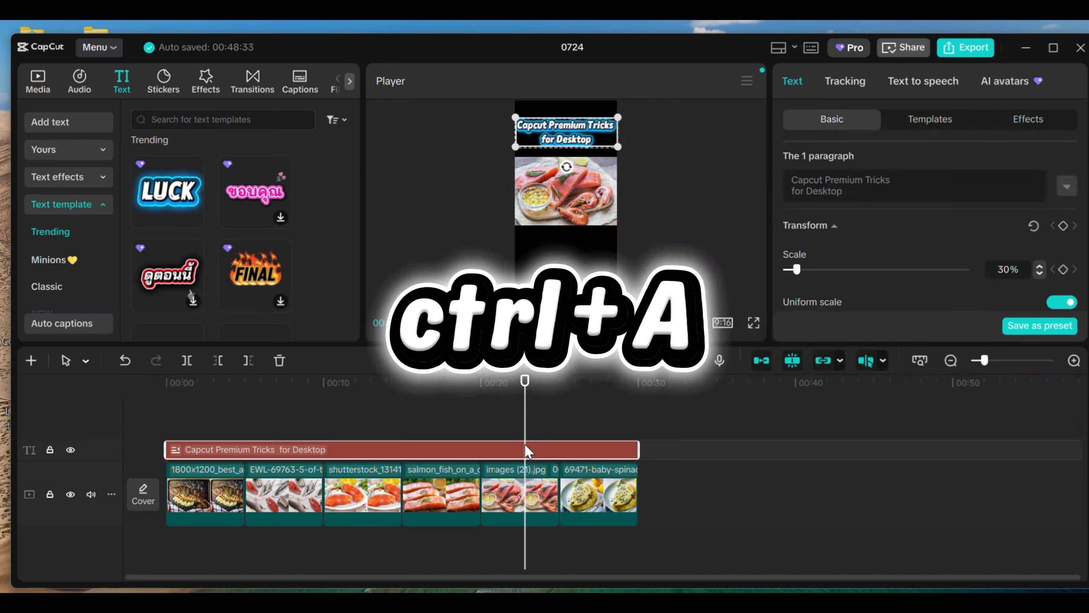
pyautogui.hotkey('ctrl', 'a')
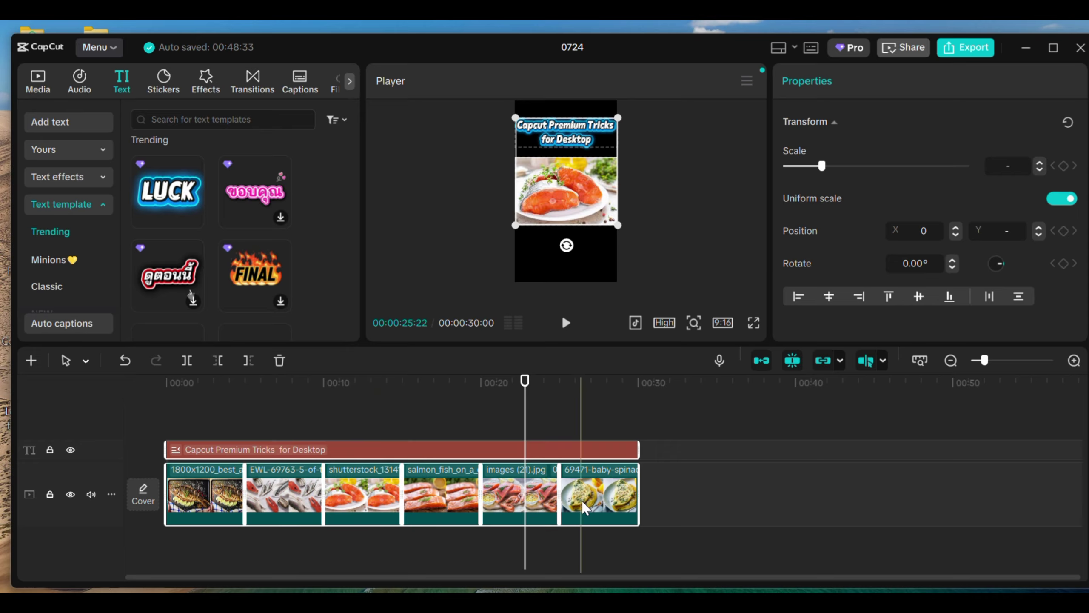
pyautogui.rightClick(583, 456)
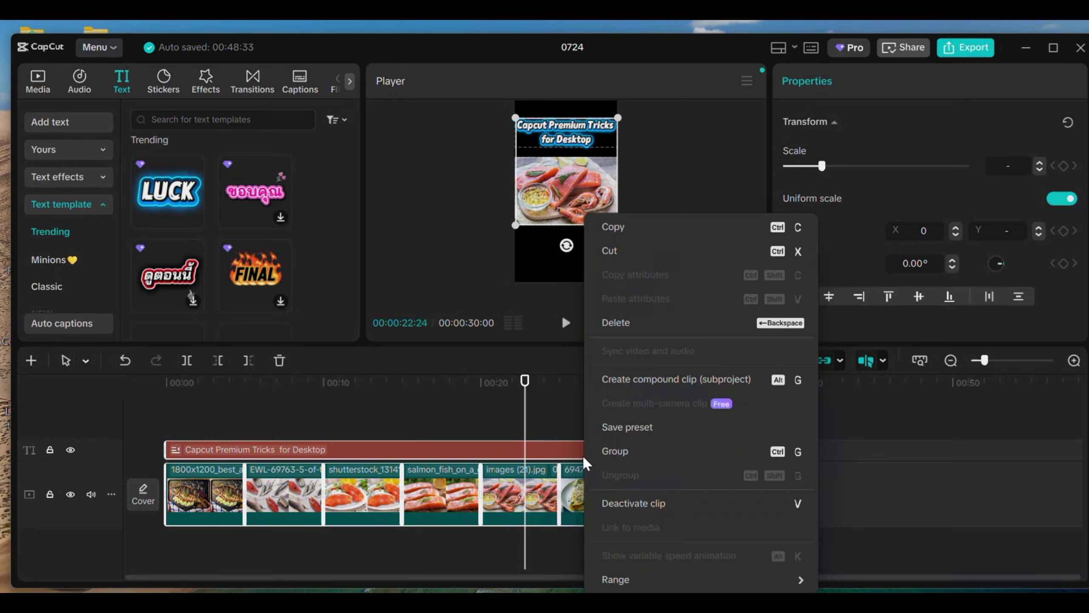
pyautogui.click(691, 384)
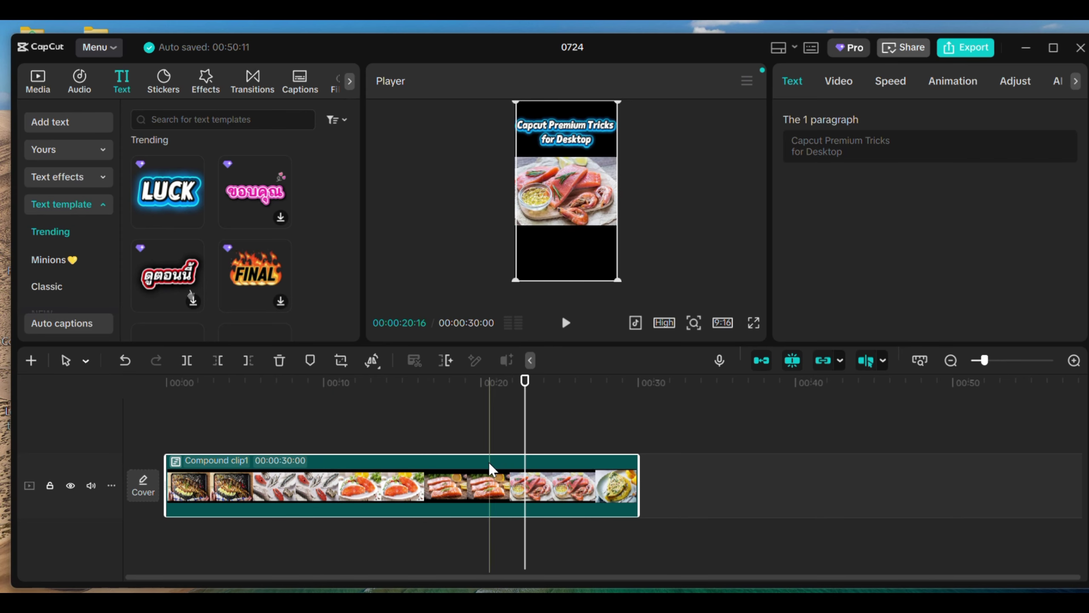
pyautogui.rightClick(463, 476)
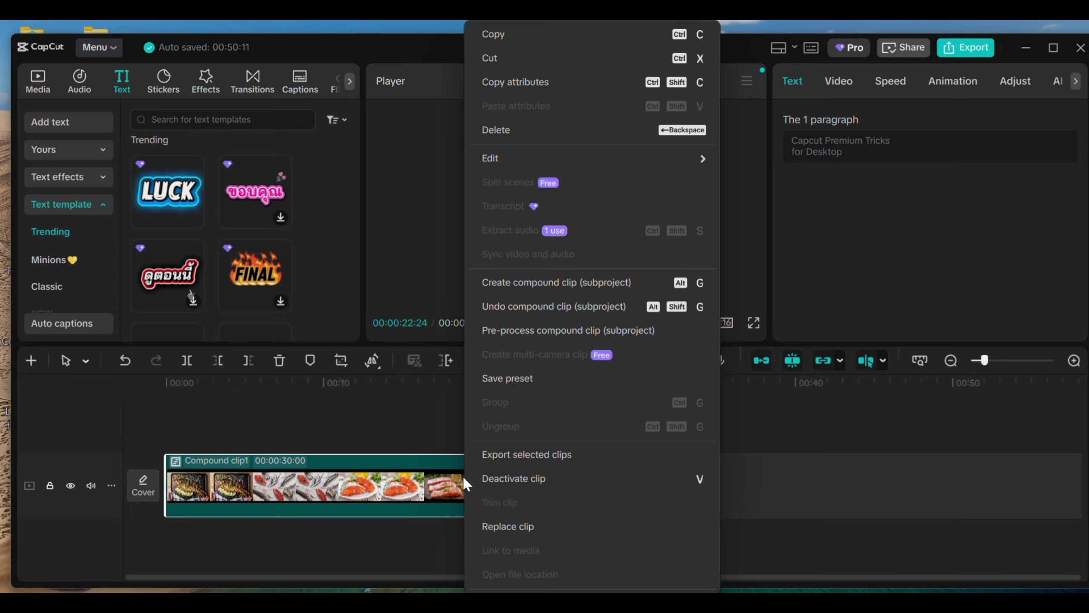
pyautogui.click(550, 333)
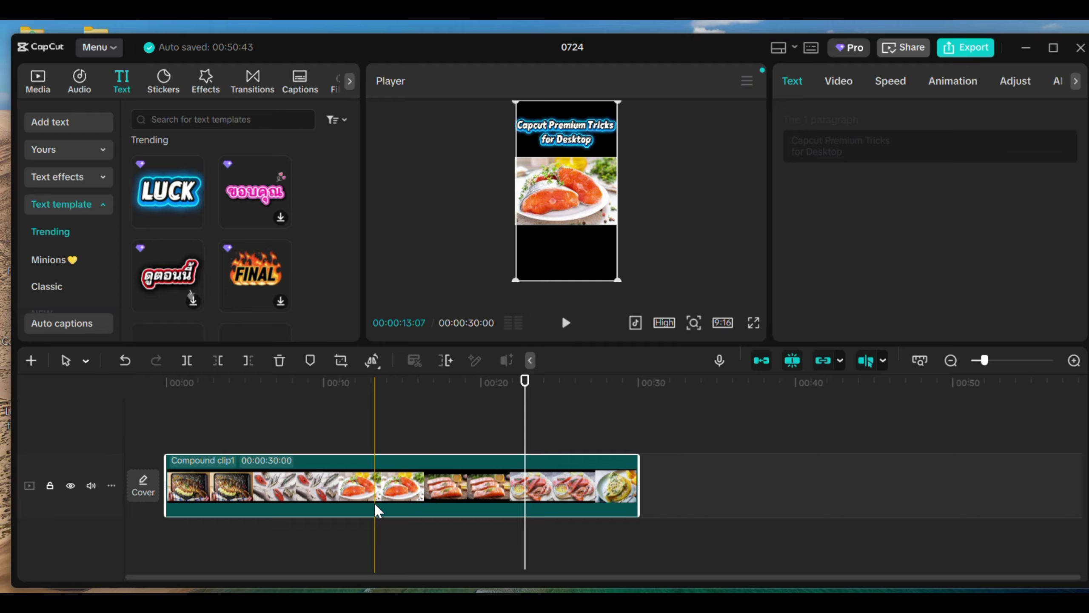
# Step: Minimize CapCut and open the AppData folder in File Explorer by running "appdata" from Windows Run
pyautogui.click(1024, 48)
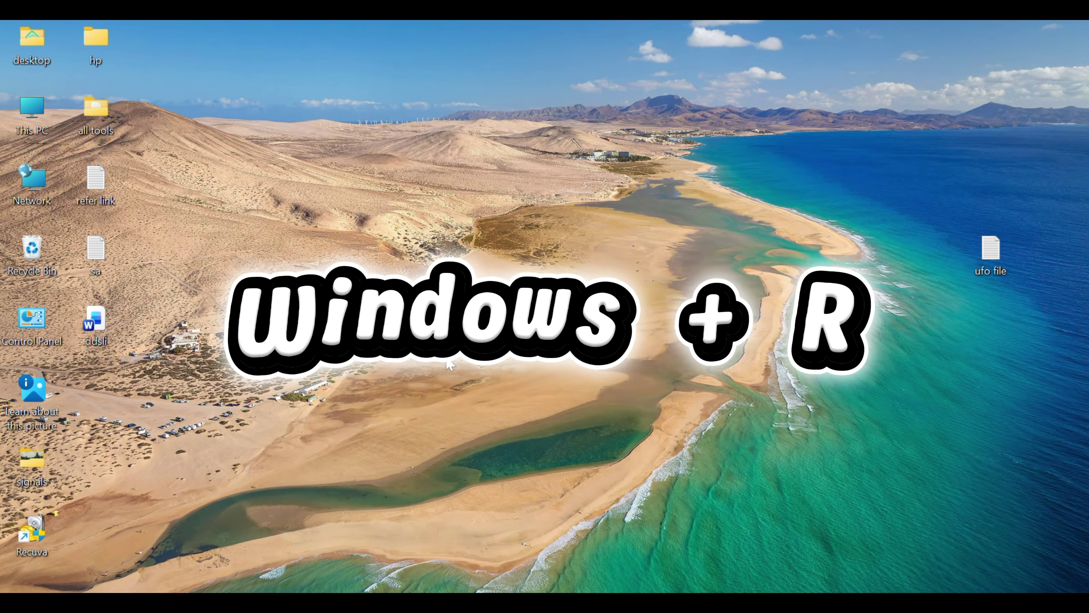
pyautogui.press('super+r')
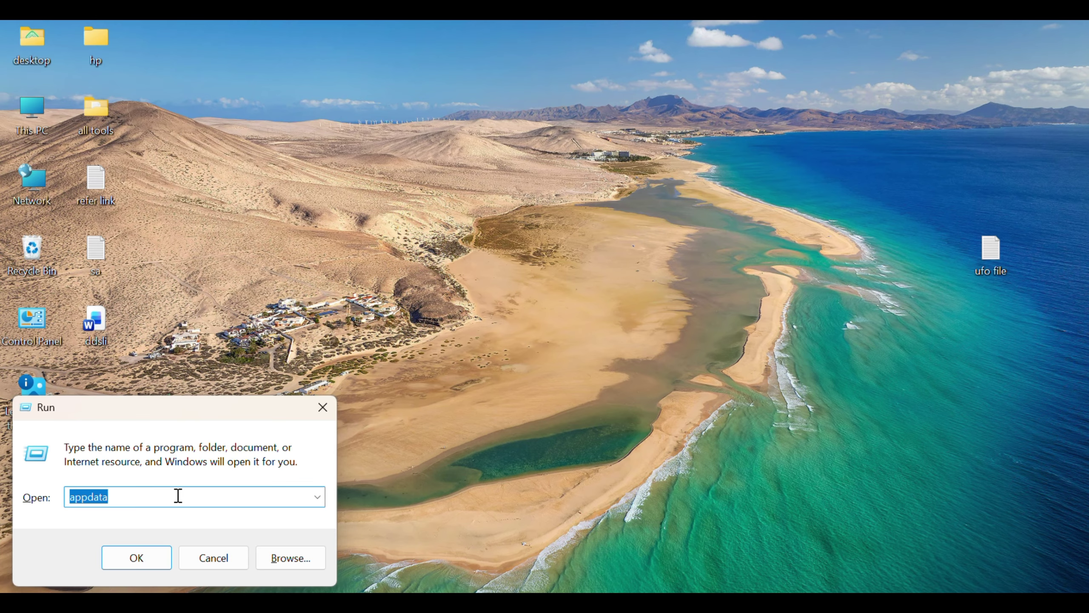
pyautogui.click(137, 499)
pyautogui.moveTo(114, 498); pyautogui.dragTo(62, 501)
pyautogui.click(125, 500)
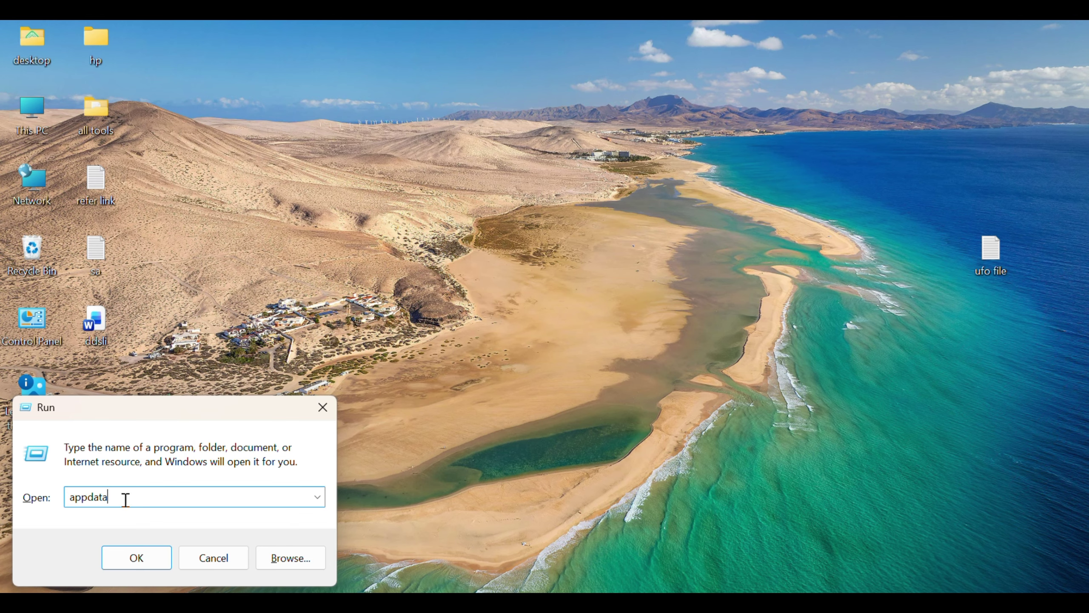
pyautogui.click(148, 559)
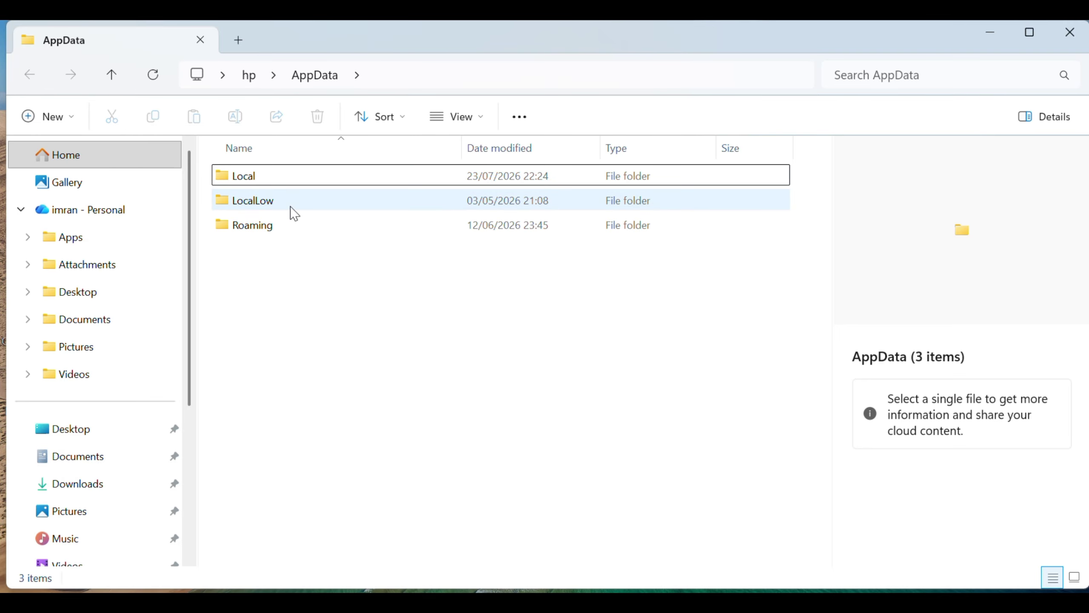
# Step: Go into the Local folder, its CapCut subfolder and then User Data
pyautogui.doubleClick(274, 186)
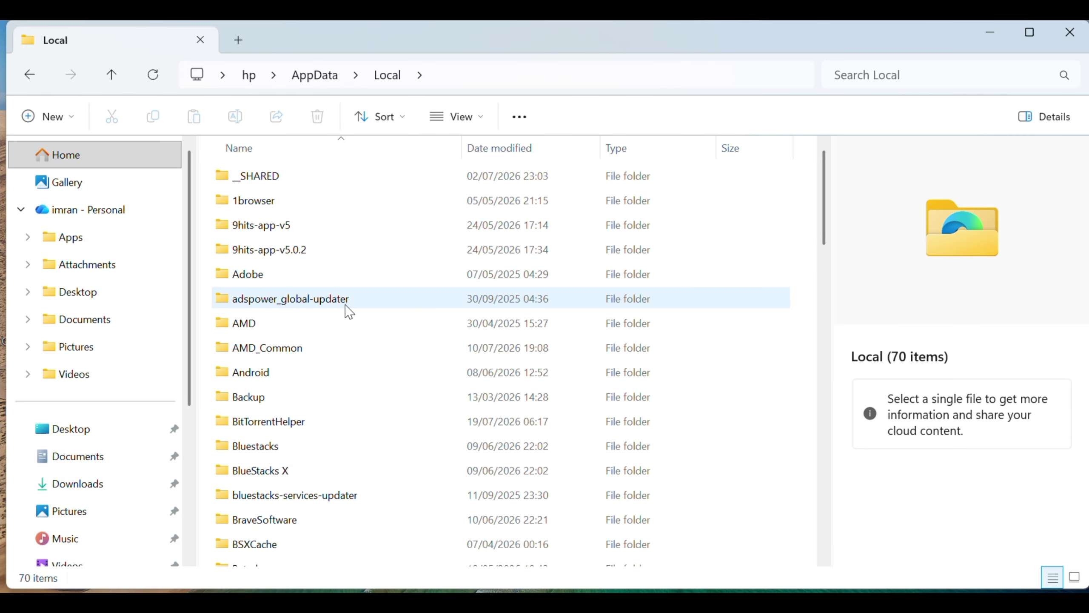
pyautogui.scroll(-3, 288, 444)
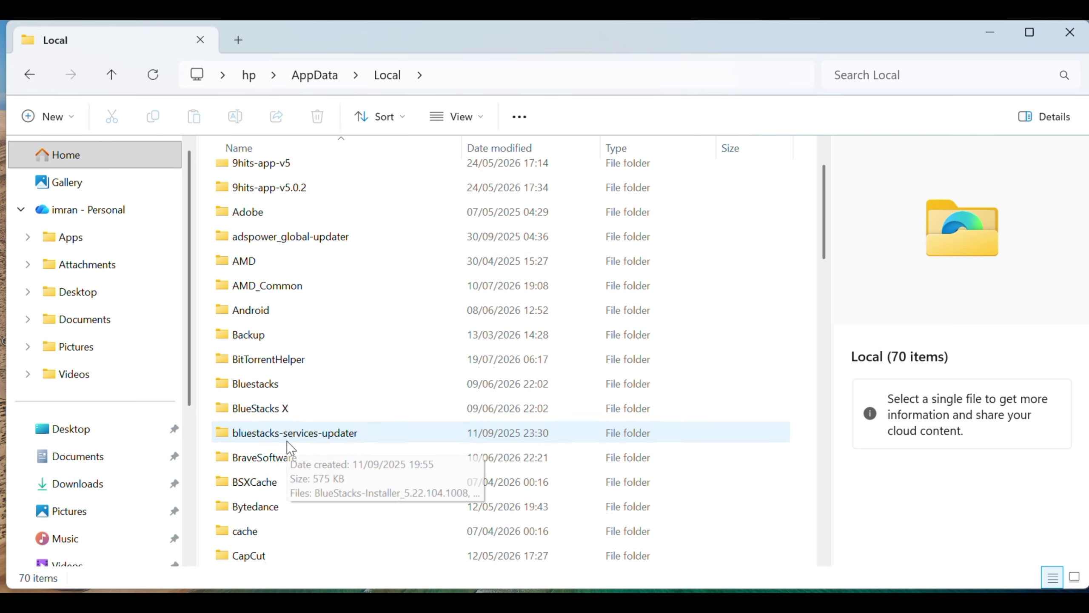
pyautogui.scroll(-1, 287, 441)
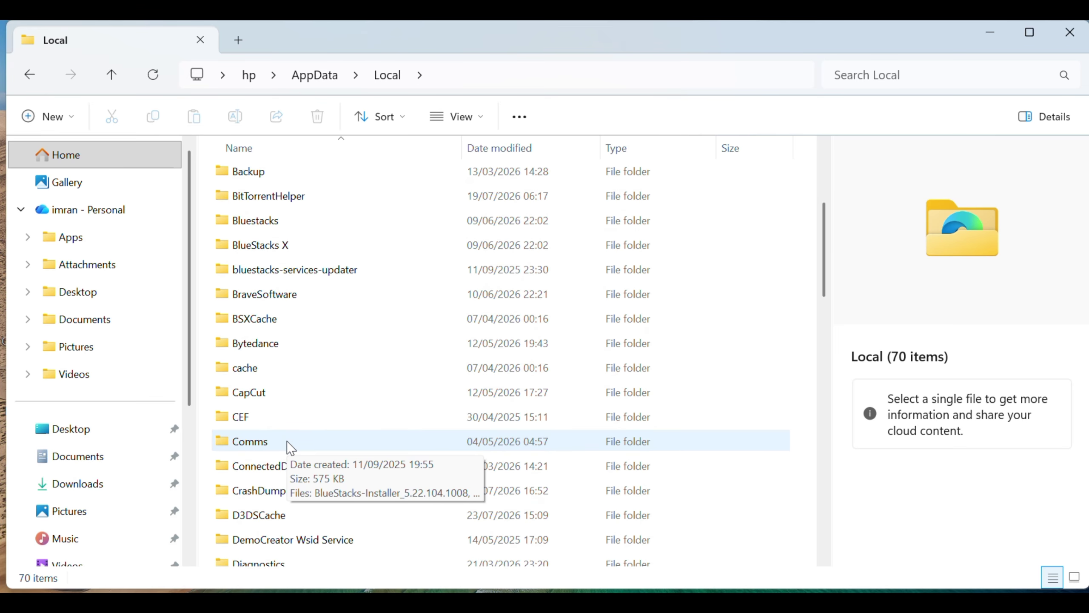
pyautogui.doubleClick(286, 401)
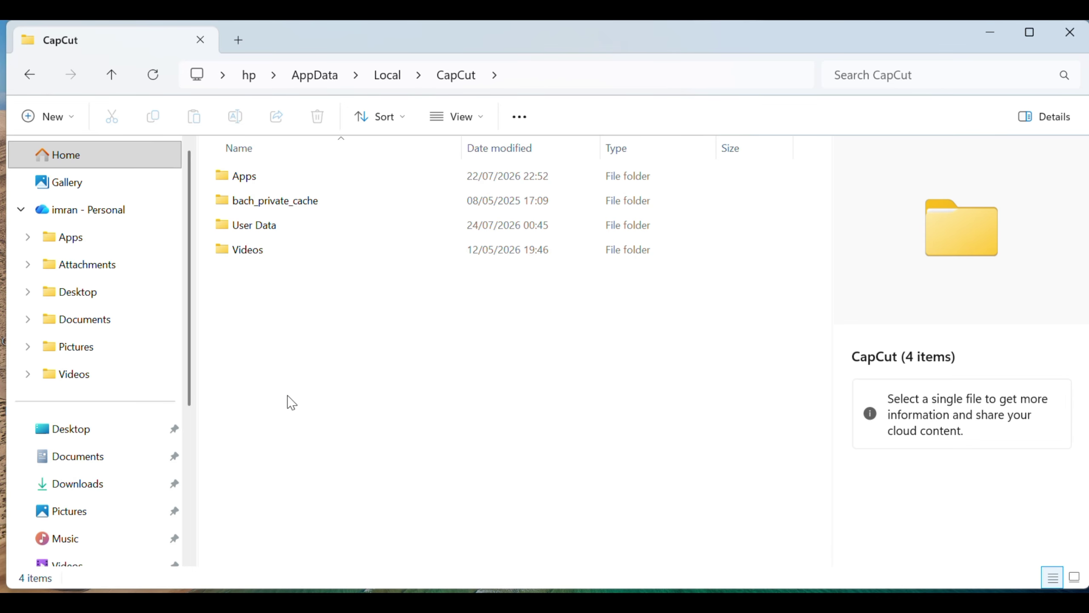
pyautogui.doubleClick(286, 233)
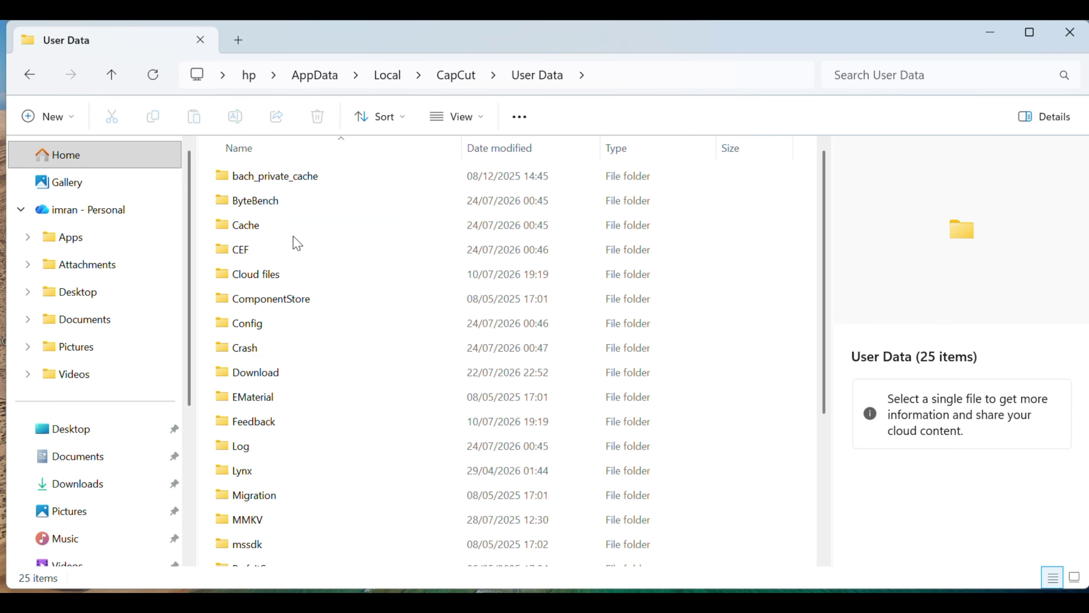
# Step: Open the Projects folder inside User Data and go into com.lveditor.draft
pyautogui.scroll(-3, 372, 345)
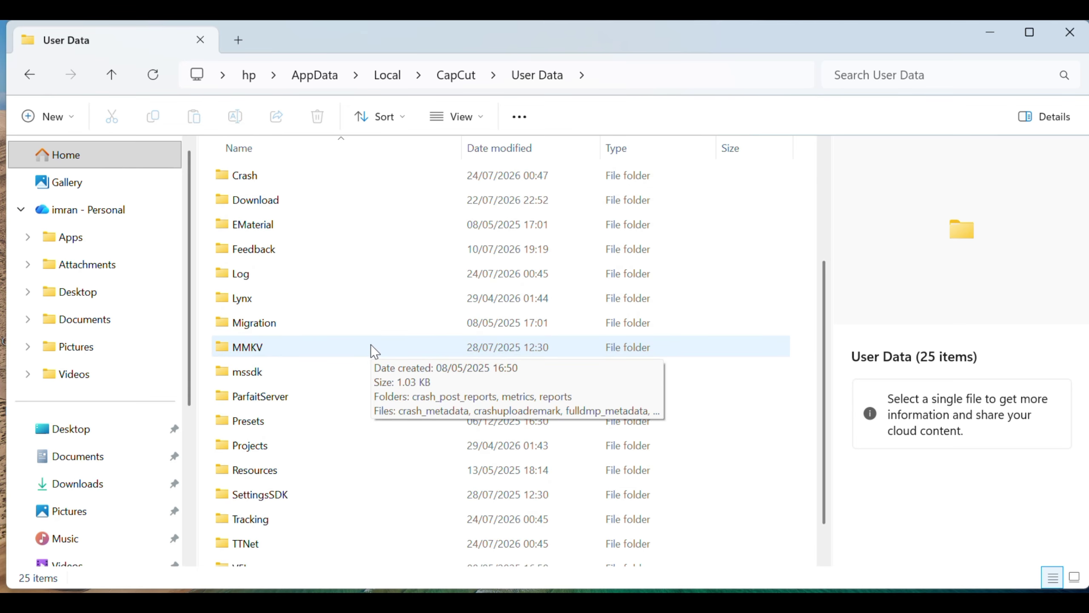
pyautogui.scroll(-1, 371, 351)
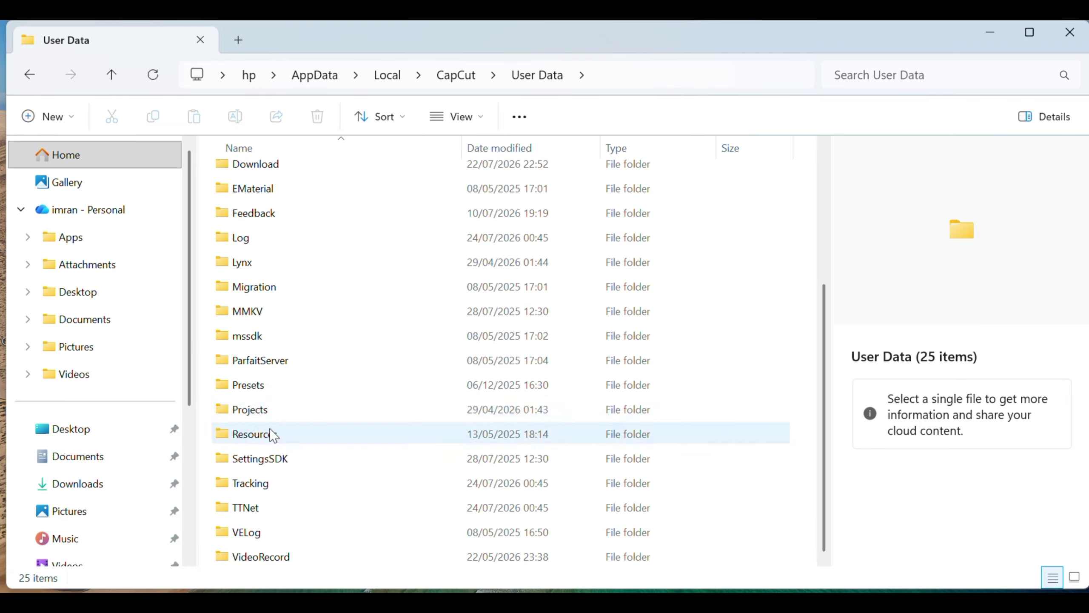
pyautogui.doubleClick(251, 410)
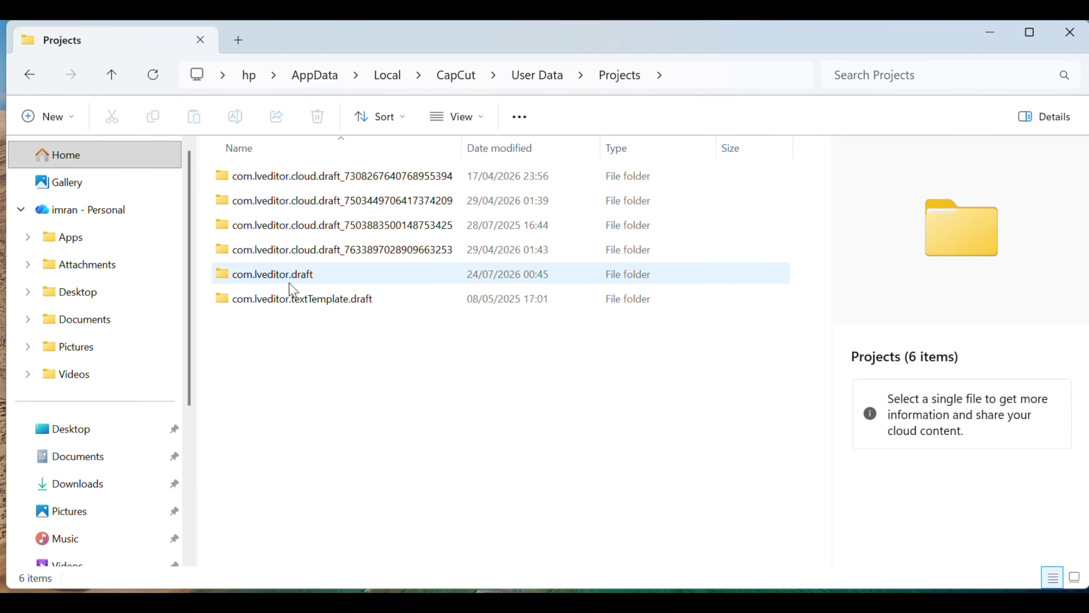
pyautogui.moveTo(244, 287)
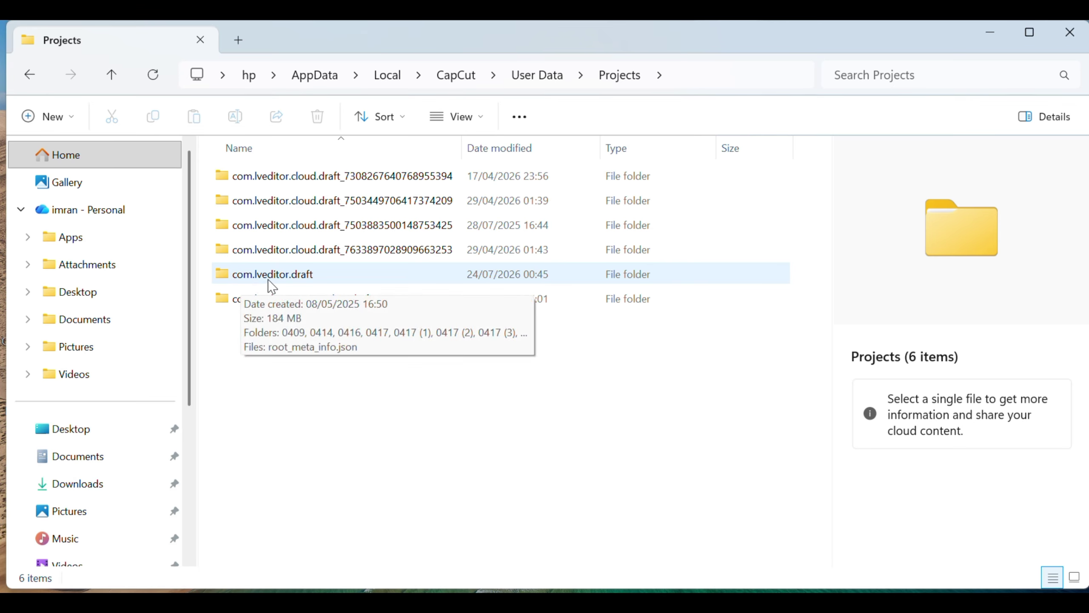
pyautogui.doubleClick(312, 284)
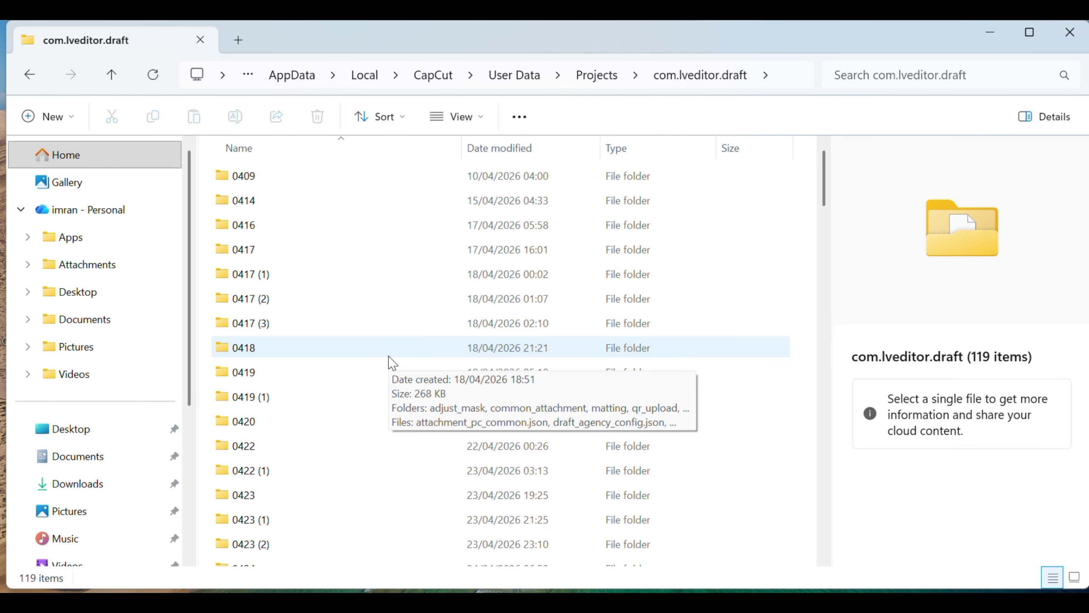
# Step: Check the project's name in CapCut and open the matching 0724 draft folder in File Explorer
pyautogui.scroll(-20, 336, 390)
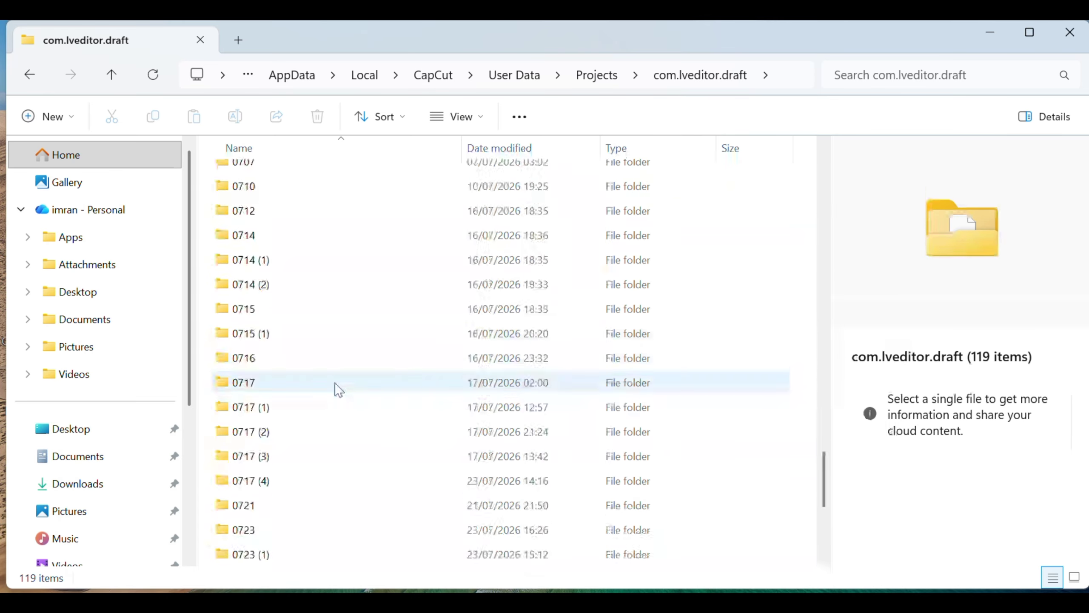
pyautogui.scroll(-1, 339, 390)
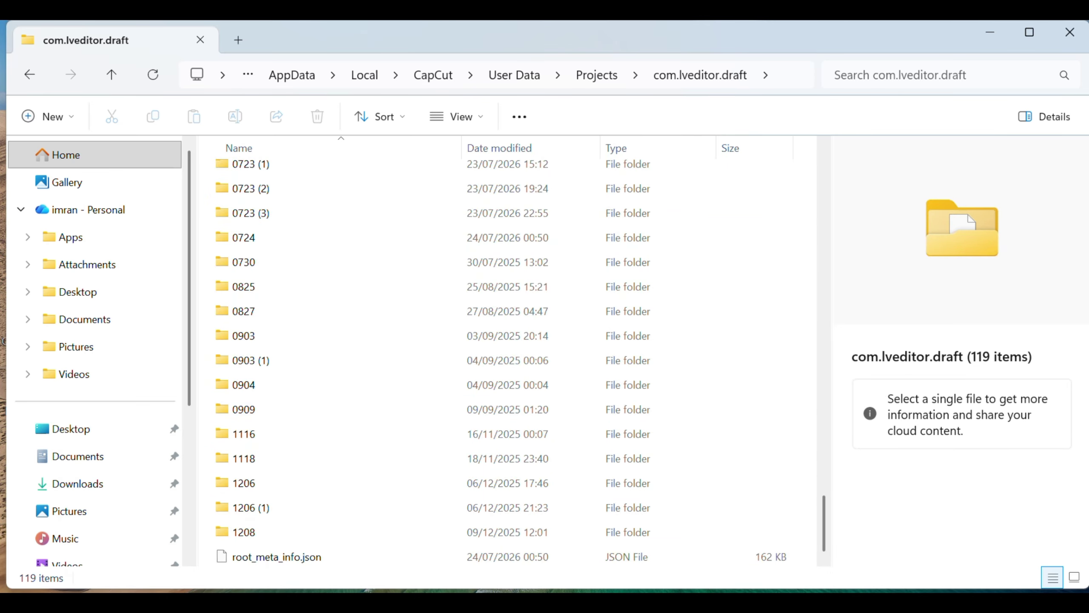
pyautogui.hotkey('alt', 'Tab')
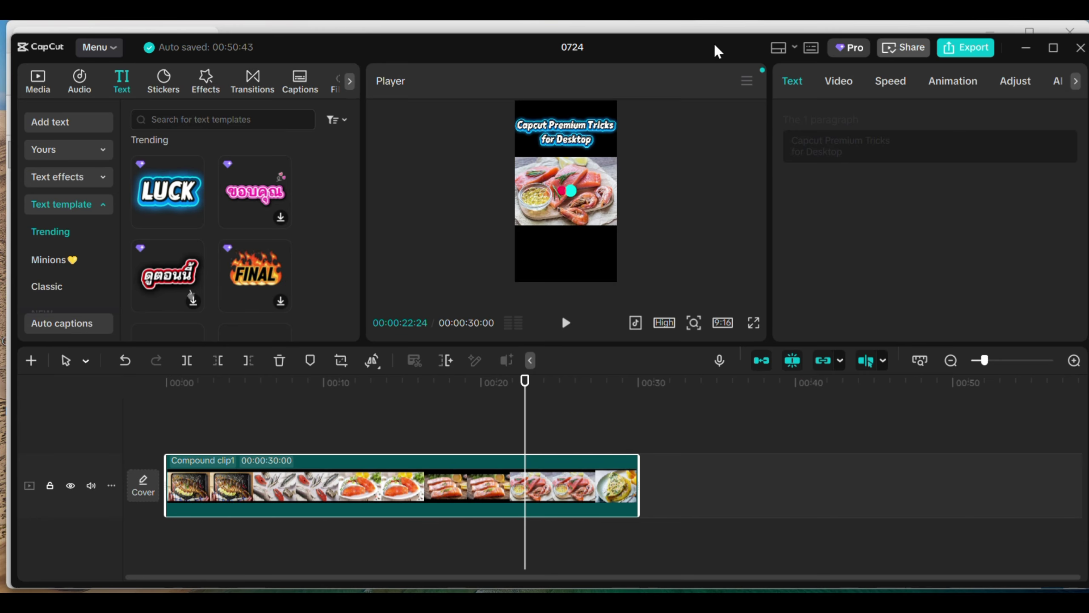
pyautogui.moveTo(714, 54); pyautogui.dragTo(713, 161)
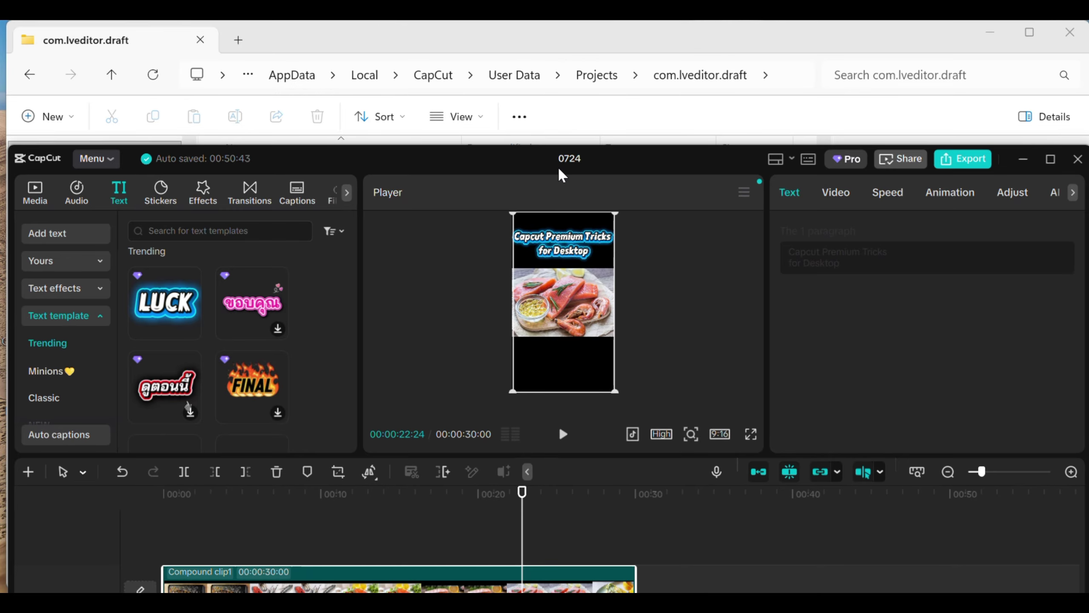
pyautogui.click(1023, 161)
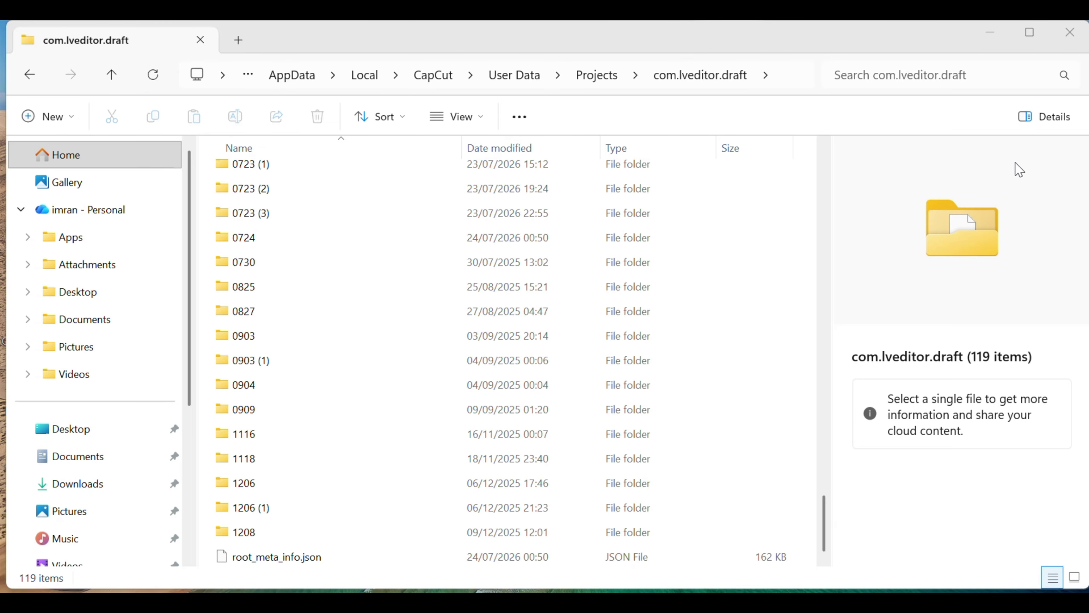
pyautogui.click(255, 238)
pyautogui.doubleClick(252, 239)
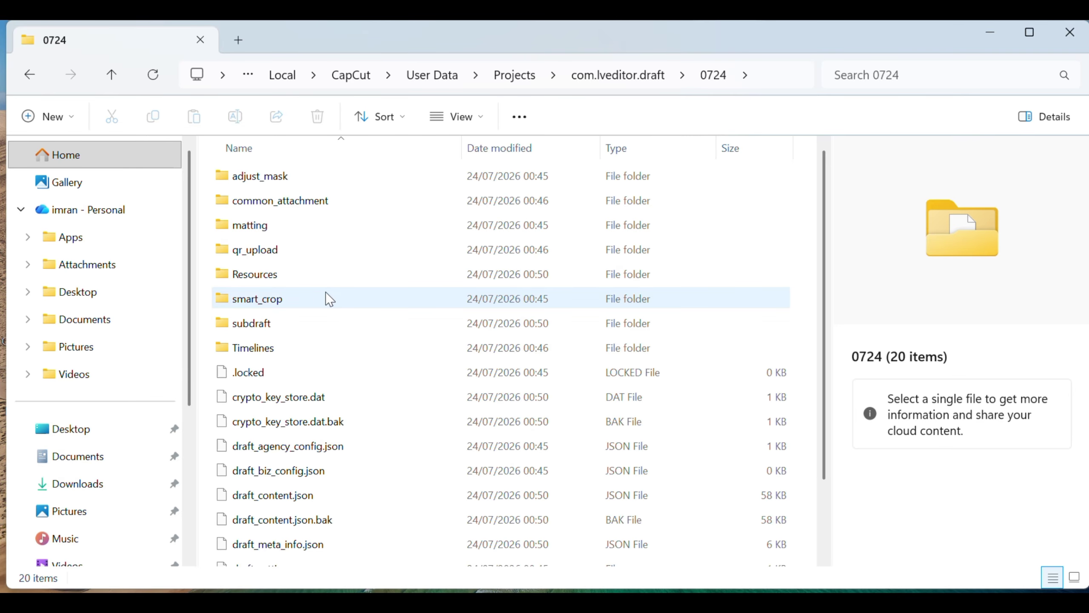
# Step: Open the combination folder within the 0724 draft's Resources and select the MP4 file ending in "_video"
pyautogui.moveTo(266, 277)
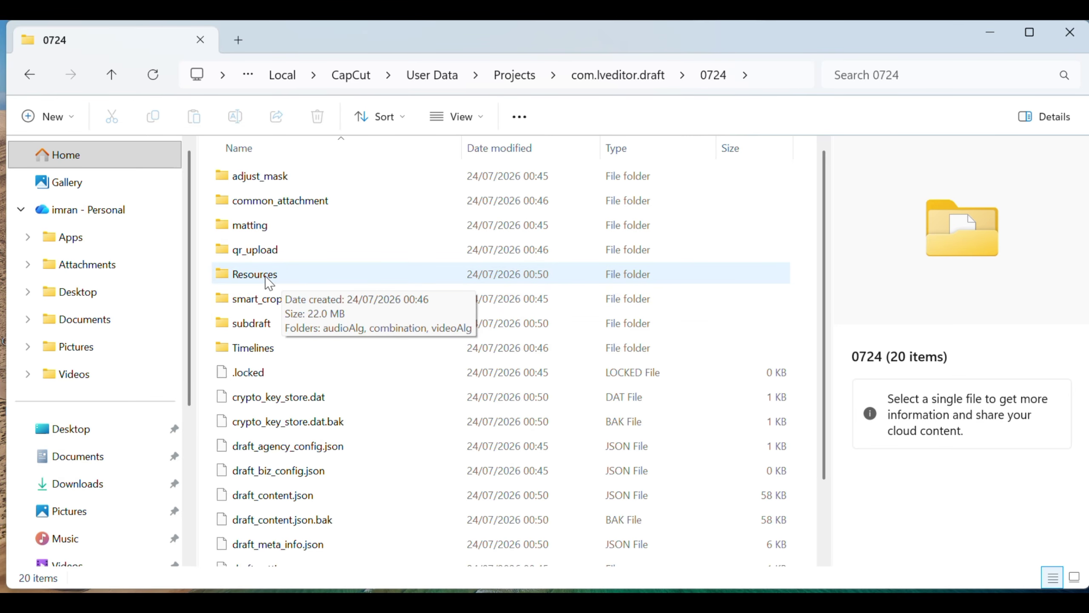
pyautogui.doubleClick(266, 278)
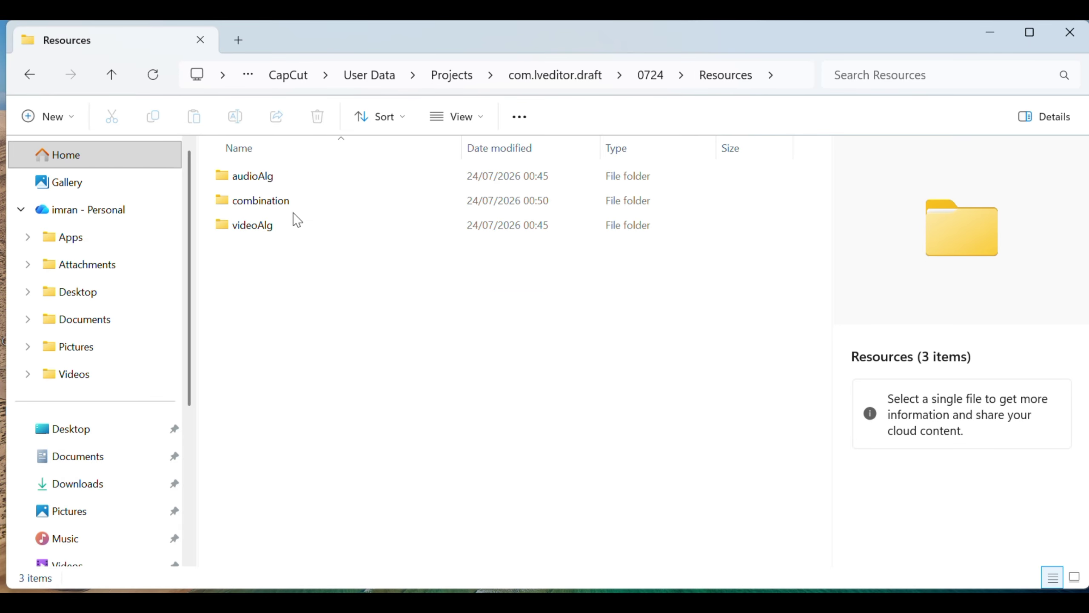
pyautogui.doubleClick(279, 202)
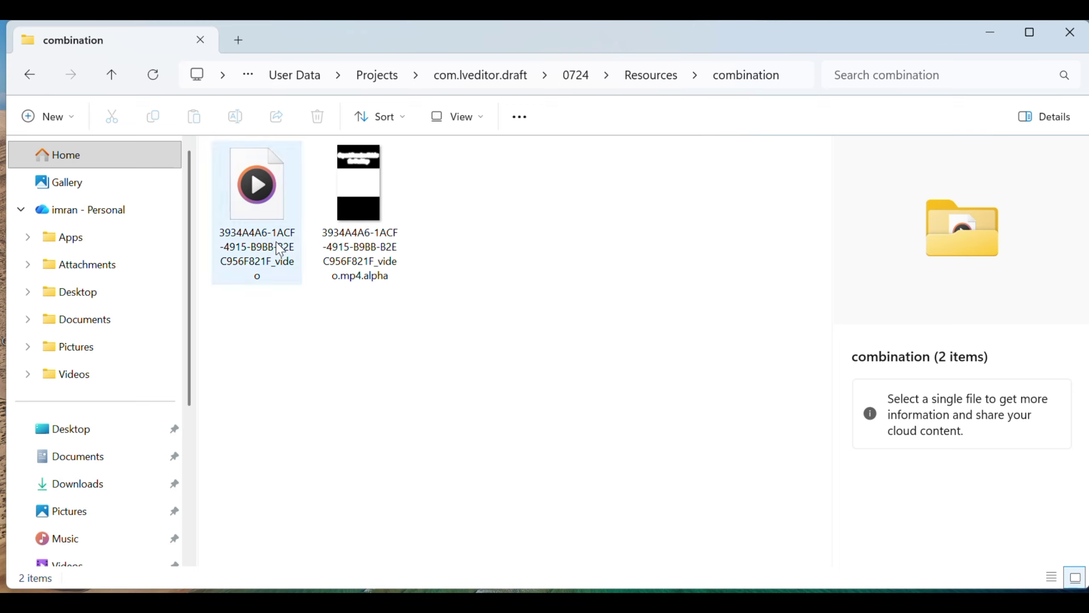
pyautogui.moveTo(368, 241)
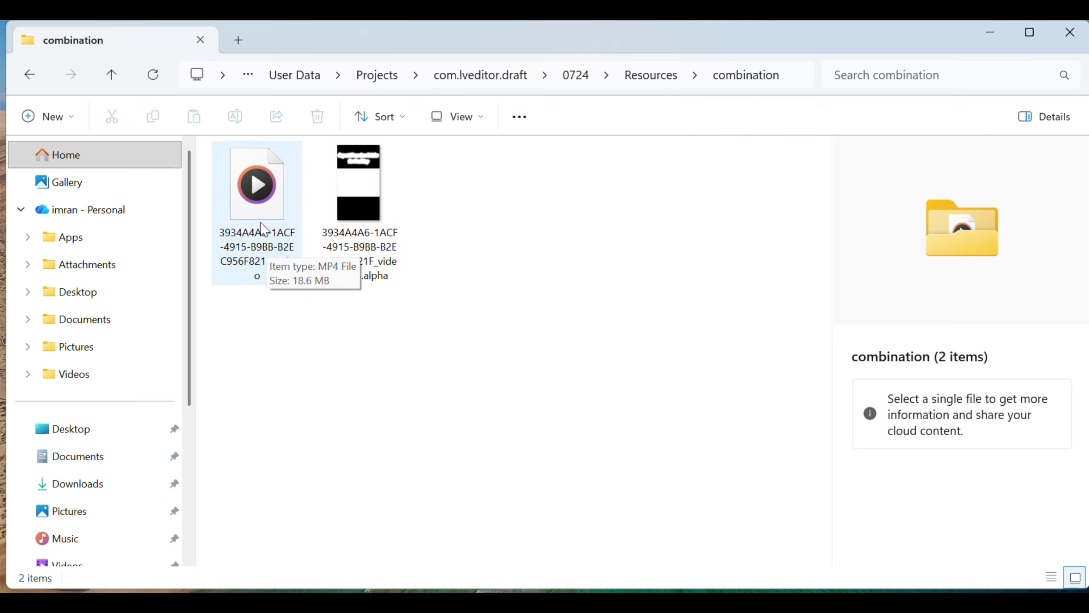
pyautogui.click(260, 259)
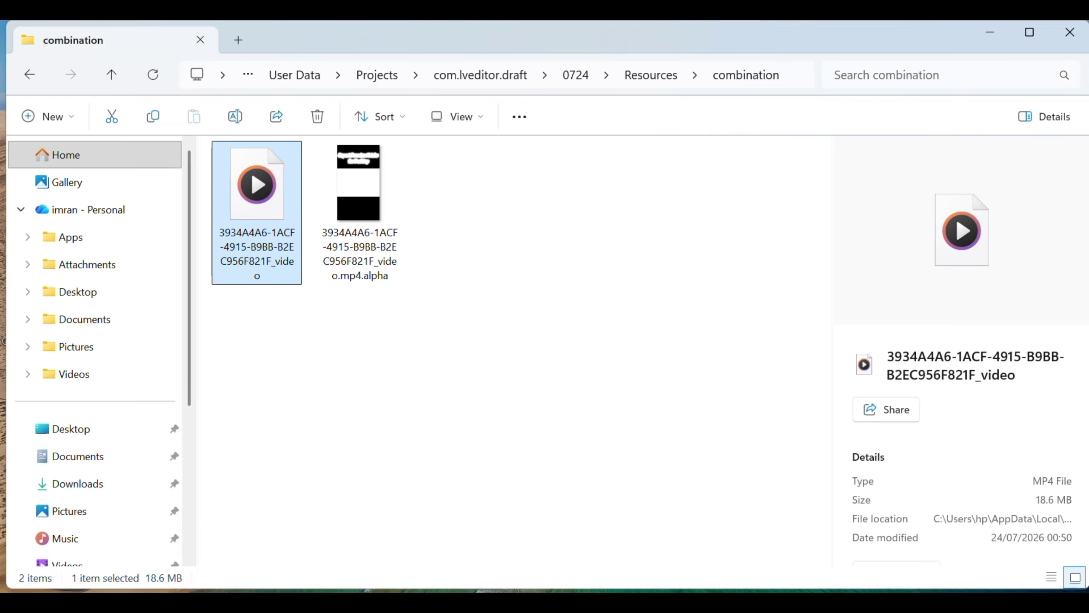
# Step: Try to import the MP4 from the combination folder into the CapCut project's media
pyautogui.hotkey('alt', 'Tab')
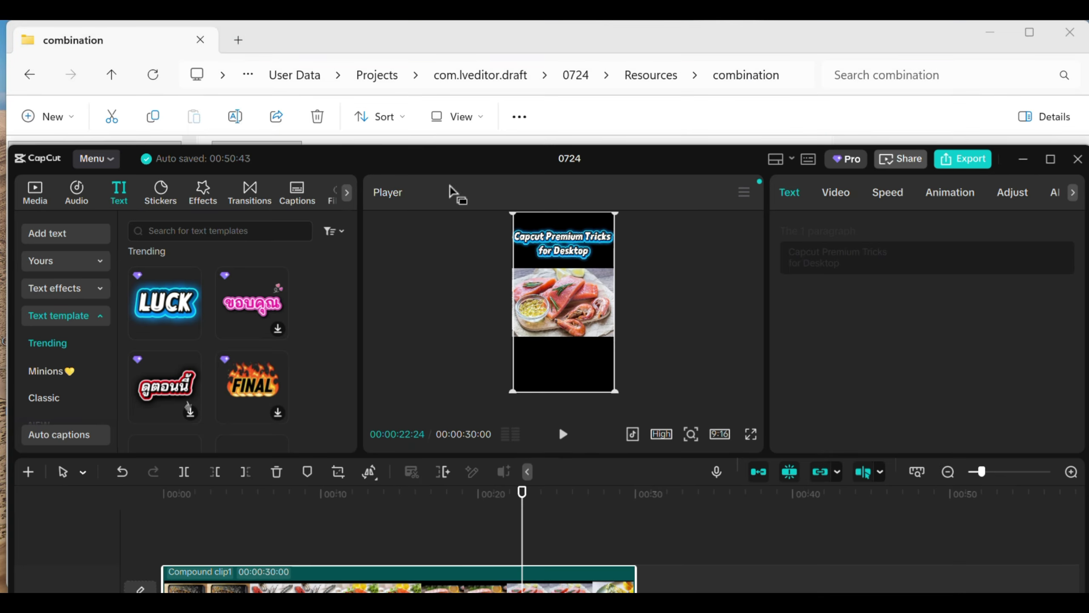
pyautogui.moveTo(428, 162); pyautogui.dragTo(736, 131)
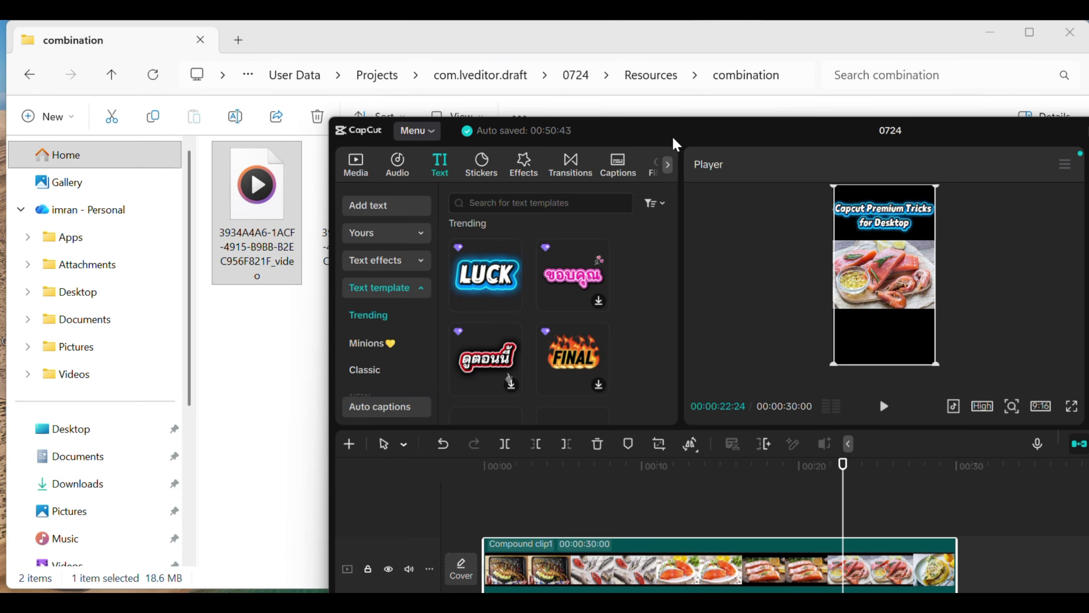
pyautogui.click(356, 168)
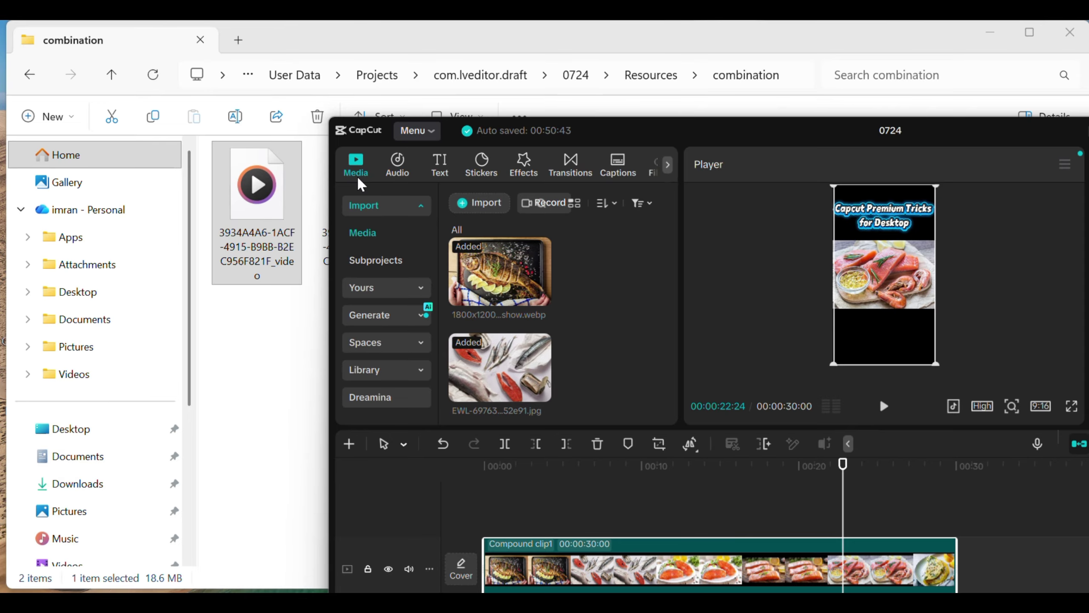
pyautogui.moveTo(270, 248); pyautogui.dragTo(523, 303)
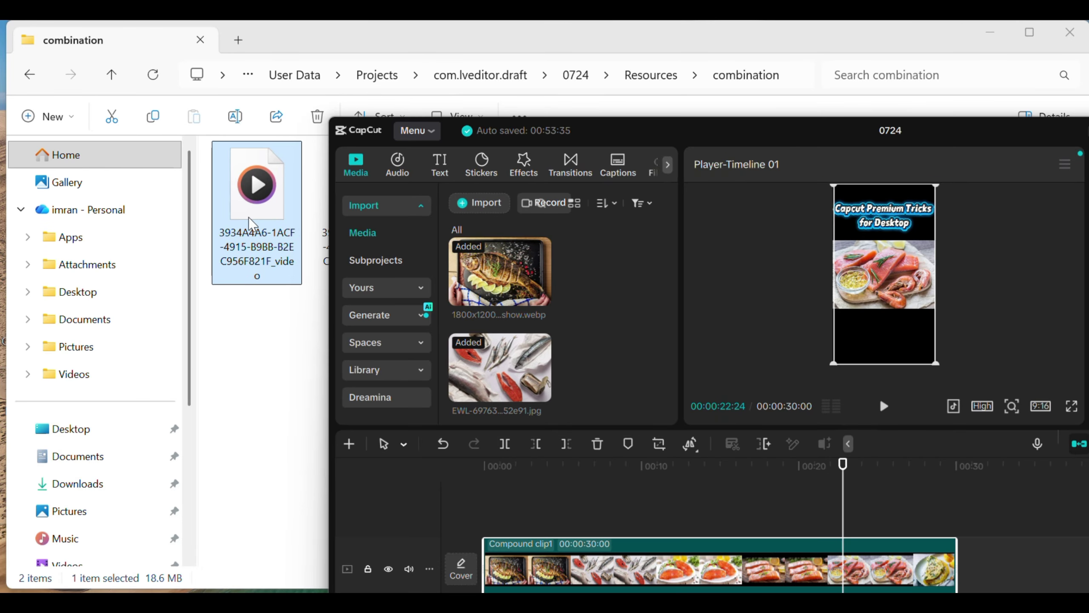
pyautogui.moveTo(253, 223); pyautogui.dragTo(551, 339)
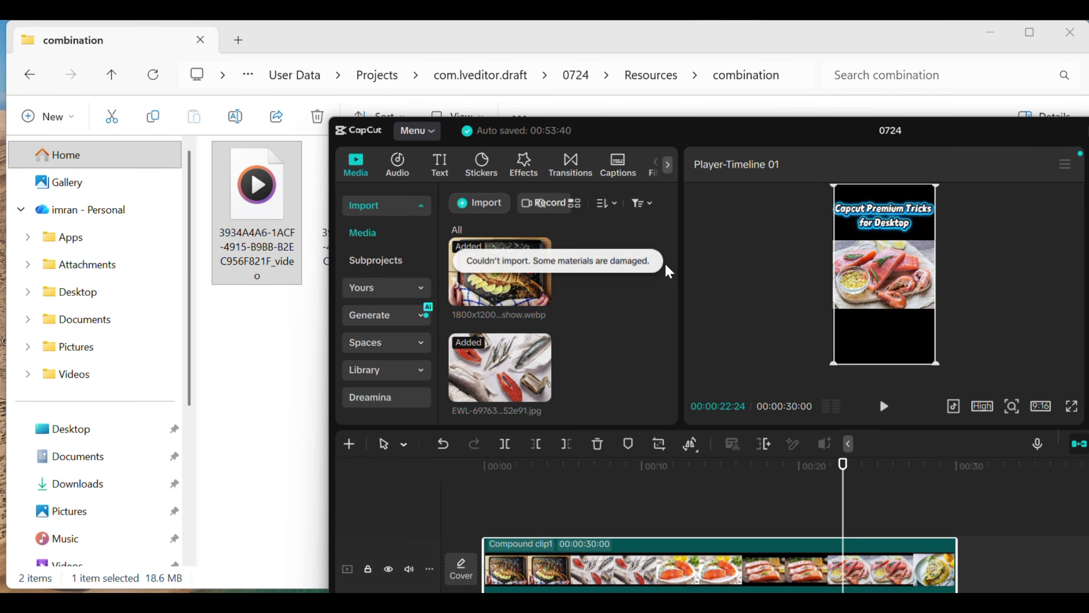
# Step: Close the 0724 project and exit CapCut, returning to the combination folder in File Explorer
pyautogui.moveTo(708, 129); pyautogui.dragTo(399, 112)
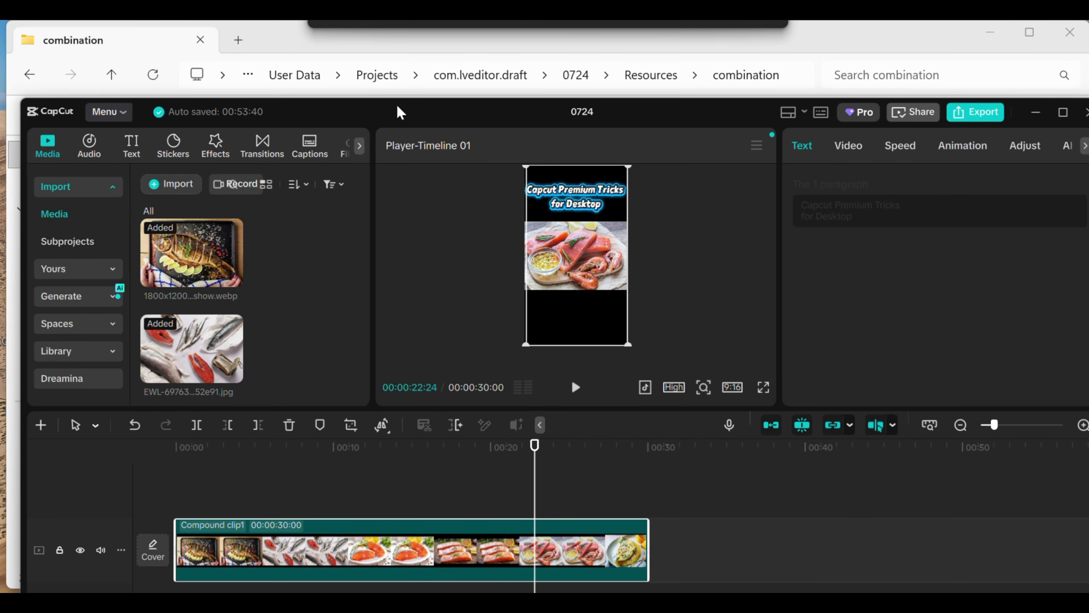
pyautogui.moveTo(719, 109); pyautogui.dragTo(642, 113)
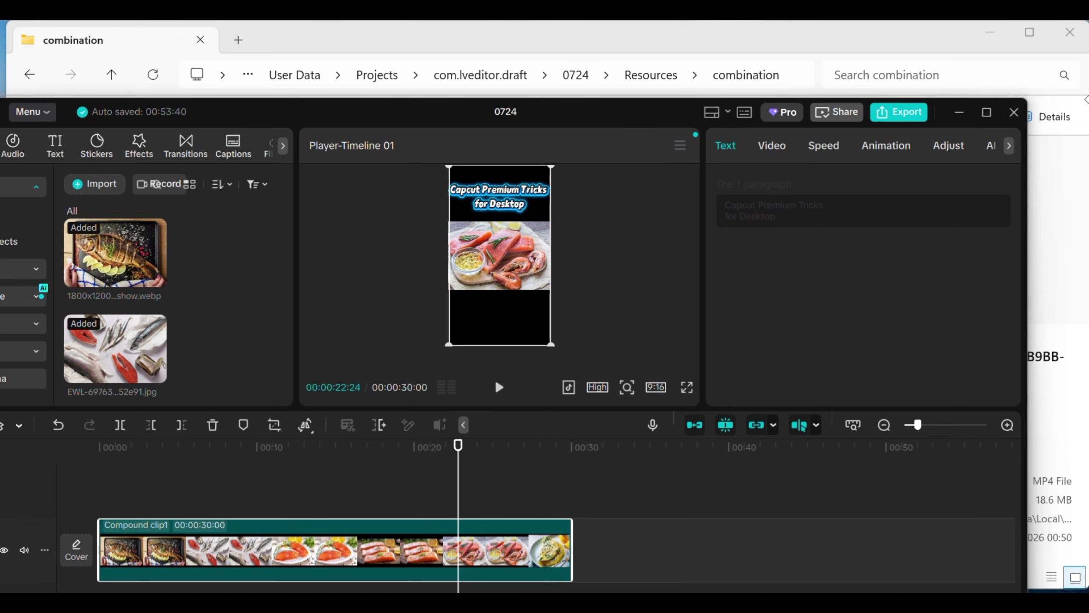
pyautogui.click(1014, 113)
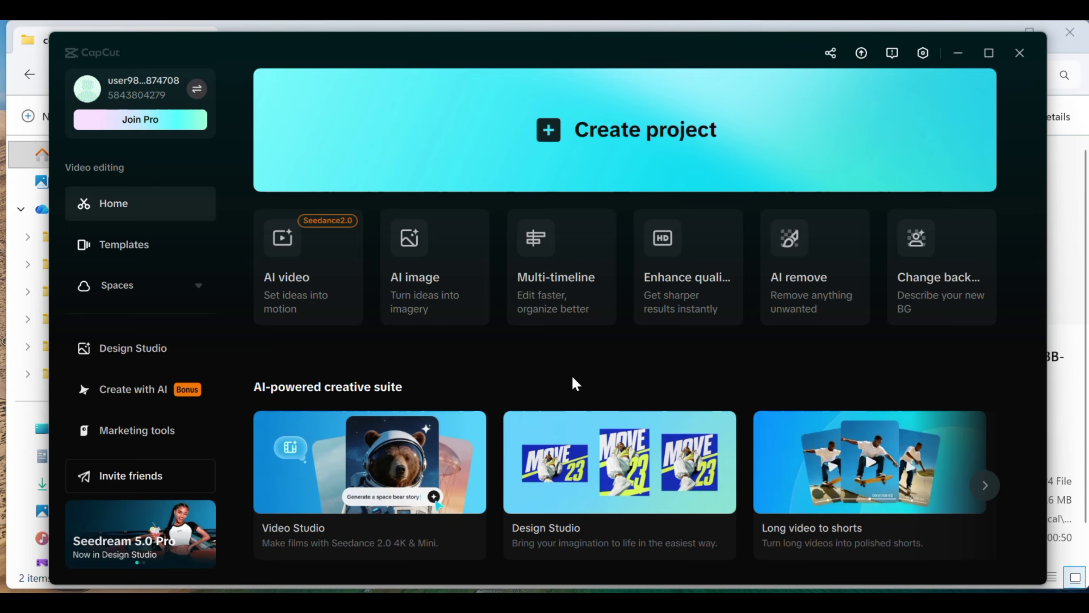
pyautogui.scroll(-1, 496, 414)
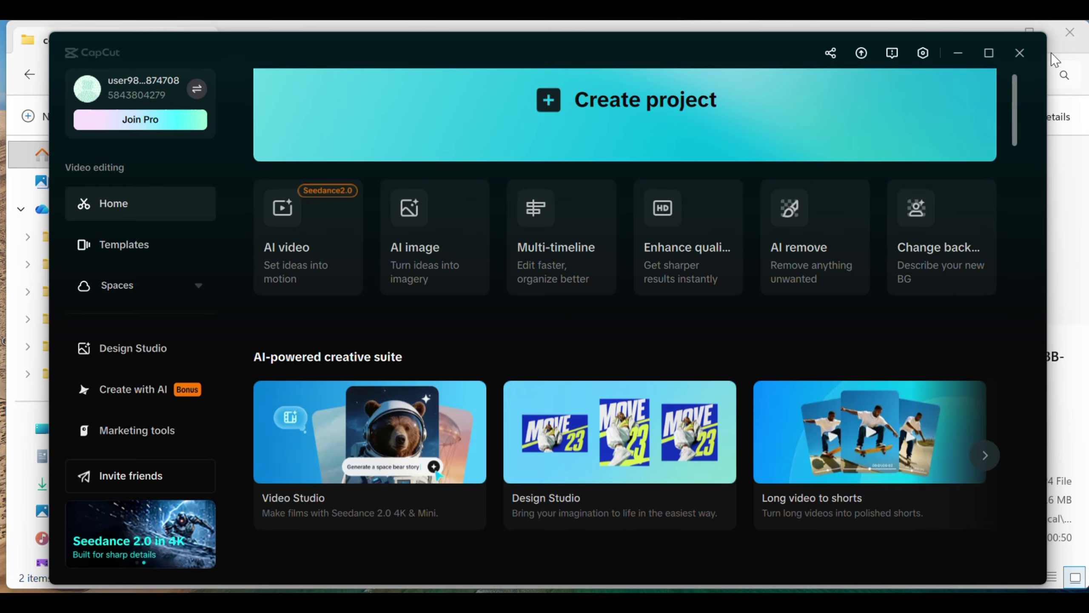
pyautogui.click(1021, 52)
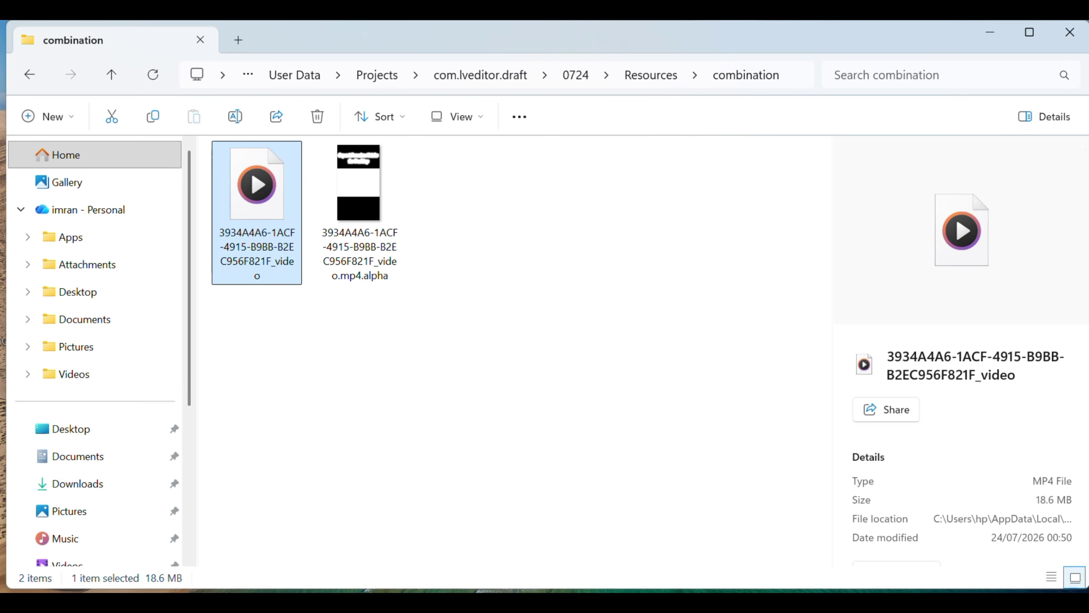
# Step: Relaunch CapCut, reopen the 0724 project and place its editor window so the MP4 in the combination folder stays visible beside it
pyautogui.press('super')
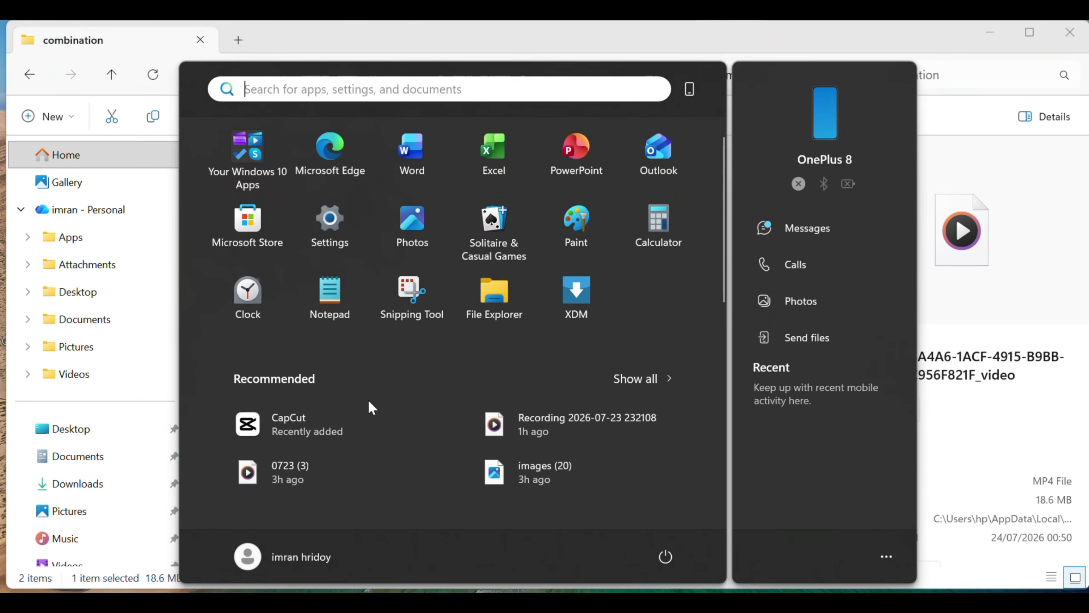
pyautogui.click(310, 425)
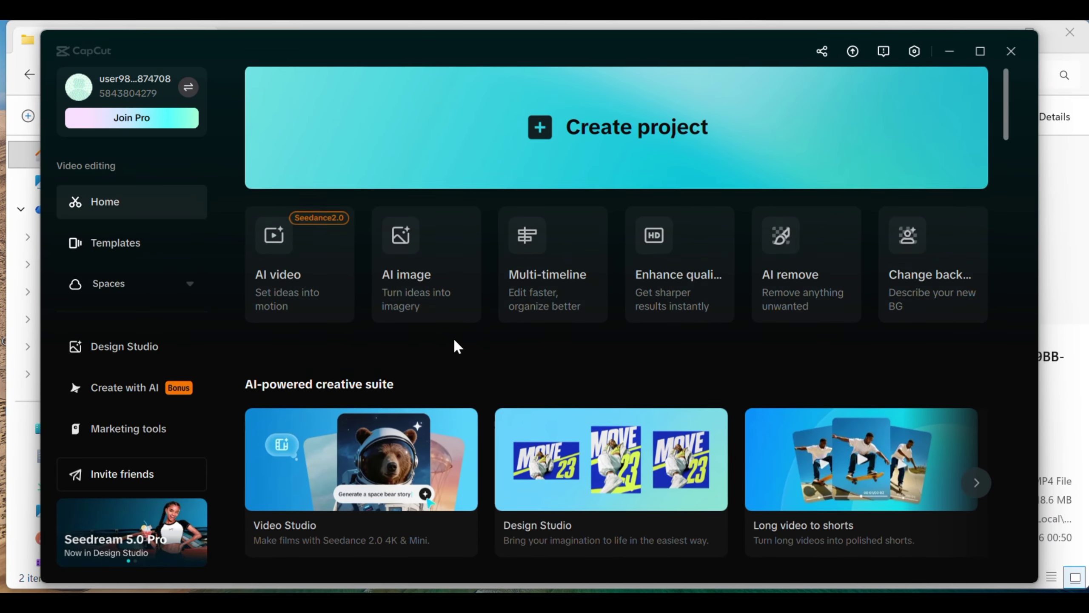
pyautogui.scroll(-2, 456, 345)
pyautogui.scroll(-5, 456, 345)
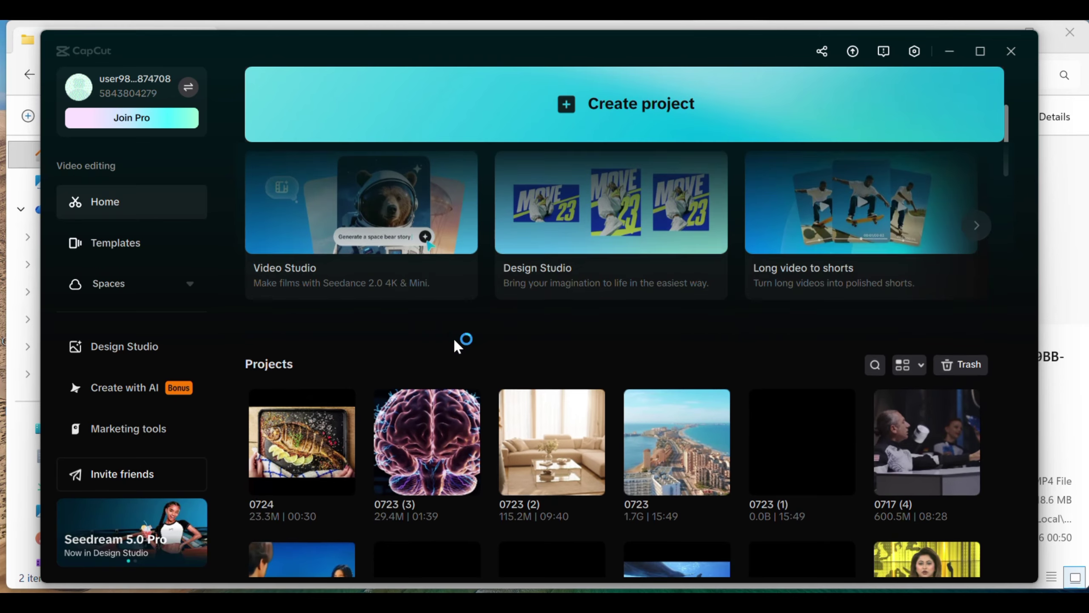
pyautogui.scroll(-1, 310, 468)
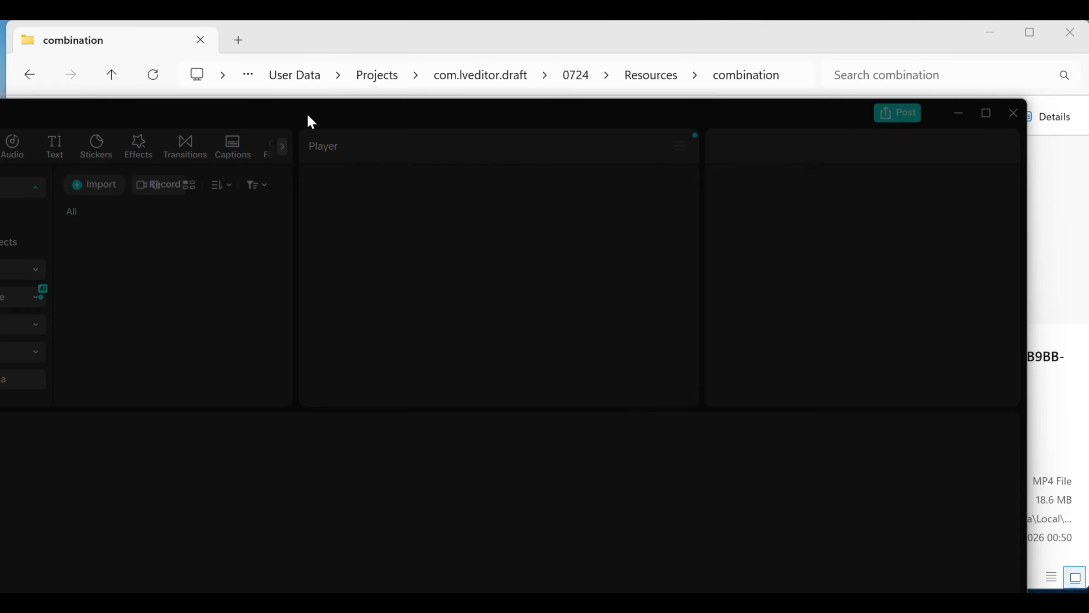
pyautogui.moveTo(328, 117); pyautogui.dragTo(590, 91)
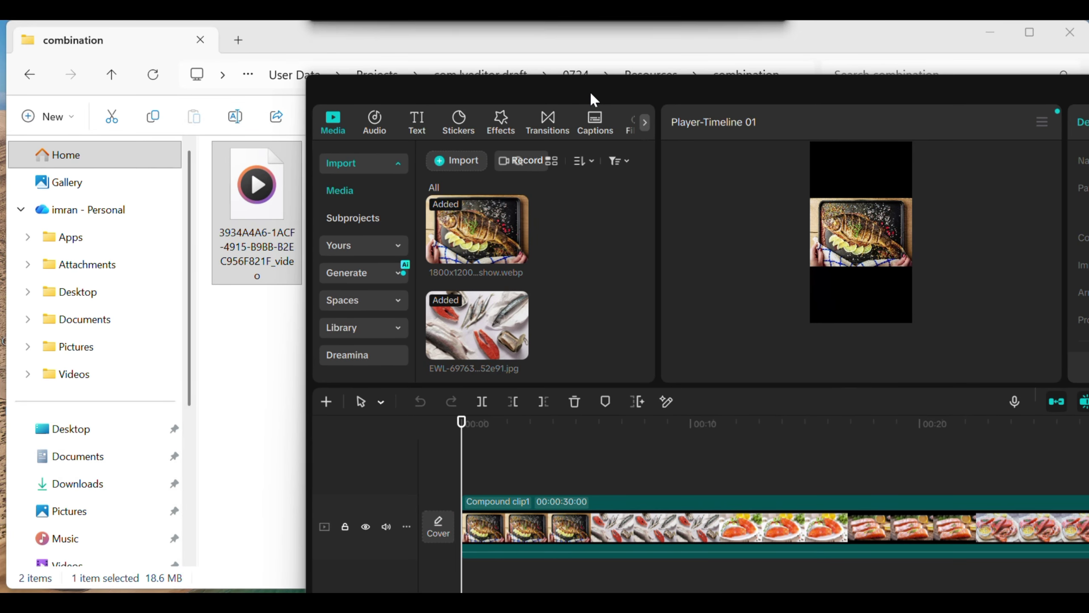
# Step: Import the MP4 ending in "_video" from the combination folder into the 0724 project's media
pyautogui.click(242, 238)
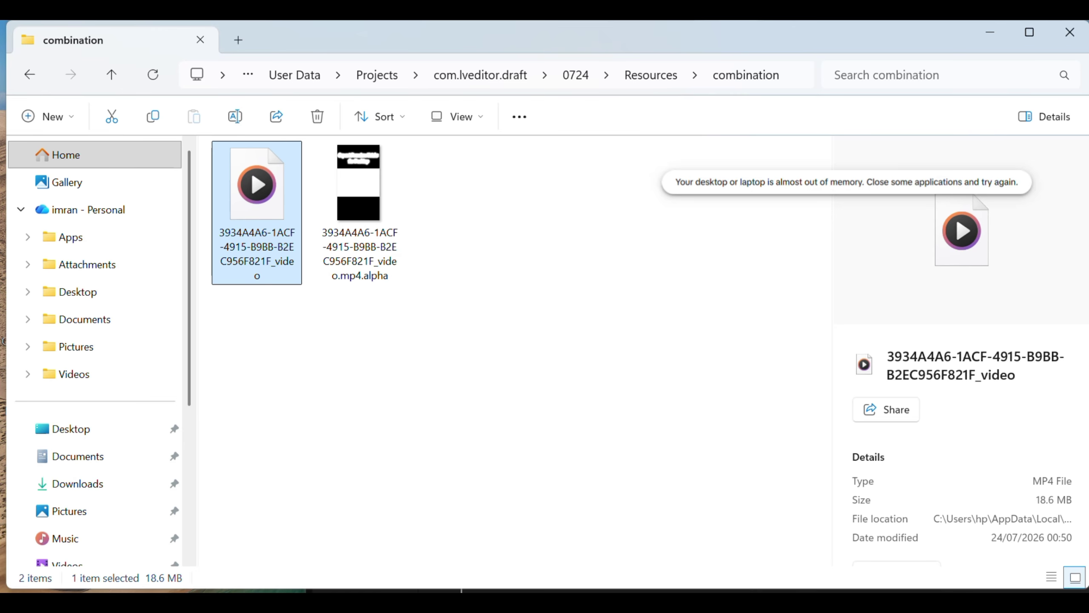
pyautogui.hotkey('alt', 'Tab')
pyautogui.moveTo(266, 227); pyautogui.dragTo(600, 306)
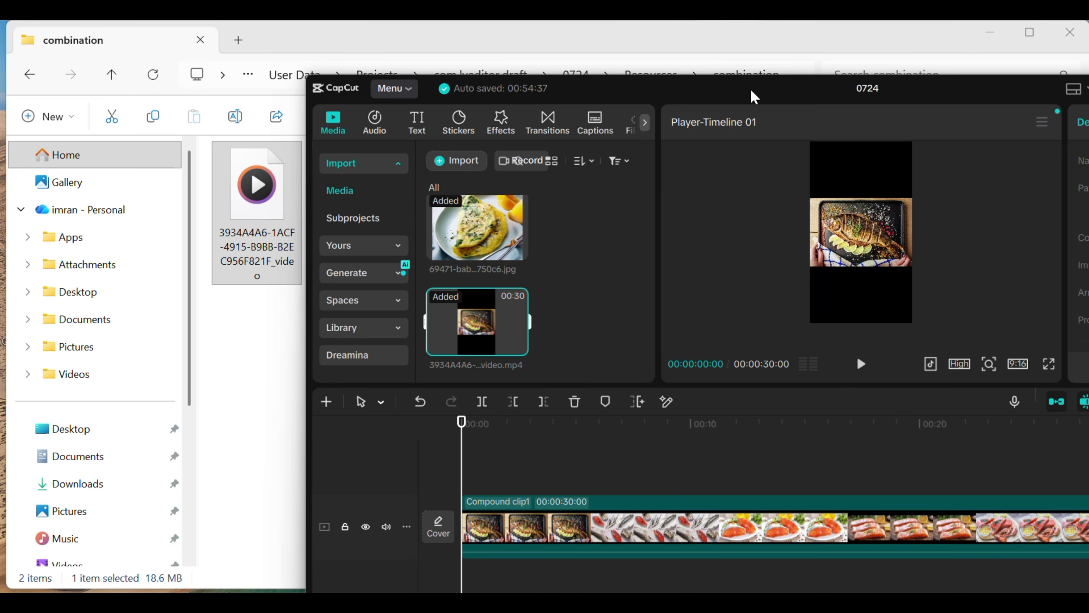
# Step: Replace the compound clip on the timeline with the imported MP4 ending in "_video"
pyautogui.moveTo(755, 97); pyautogui.dragTo(539, 71)
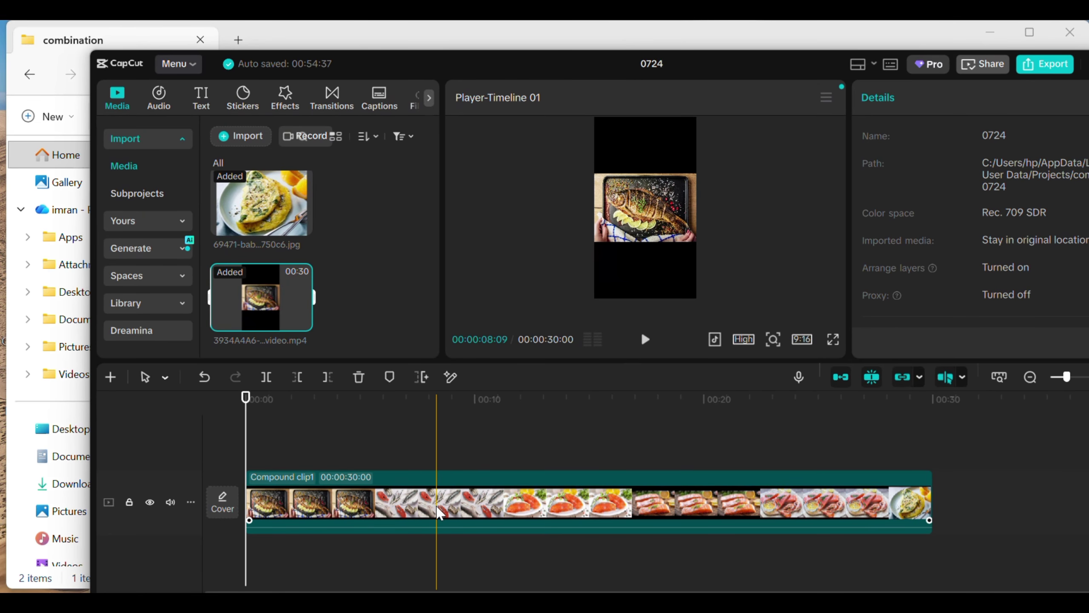
pyautogui.click(459, 502)
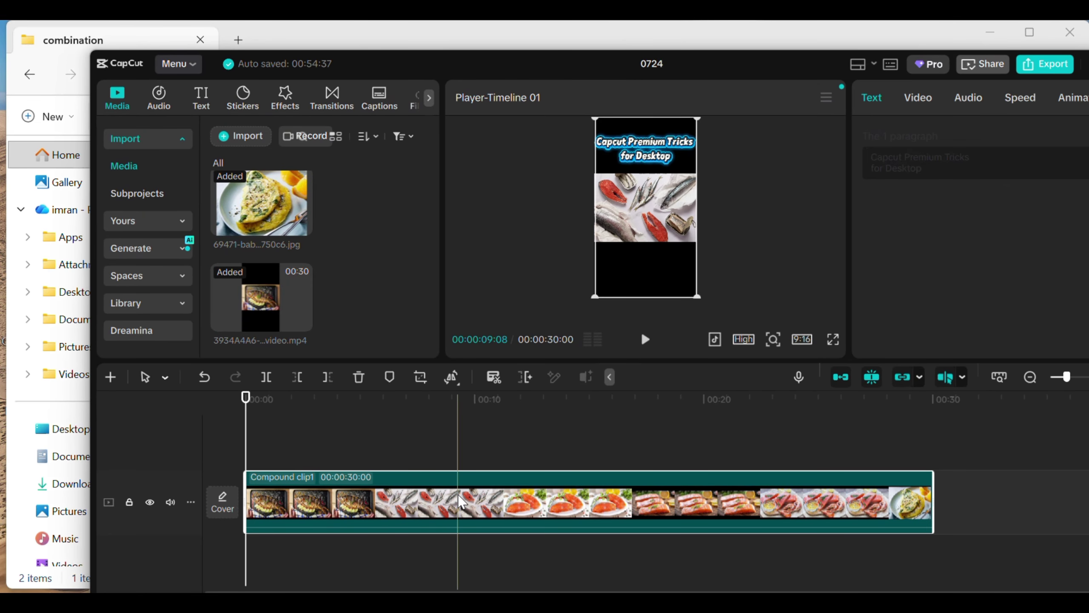
pyautogui.press('Delete')
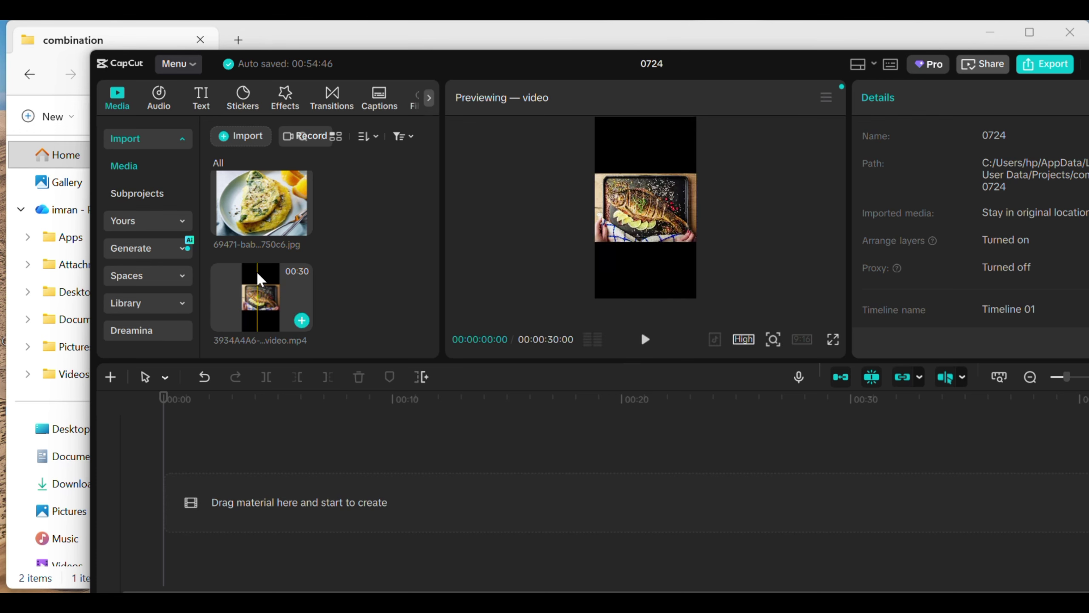
pyautogui.moveTo(260, 279); pyautogui.dragTo(294, 508)
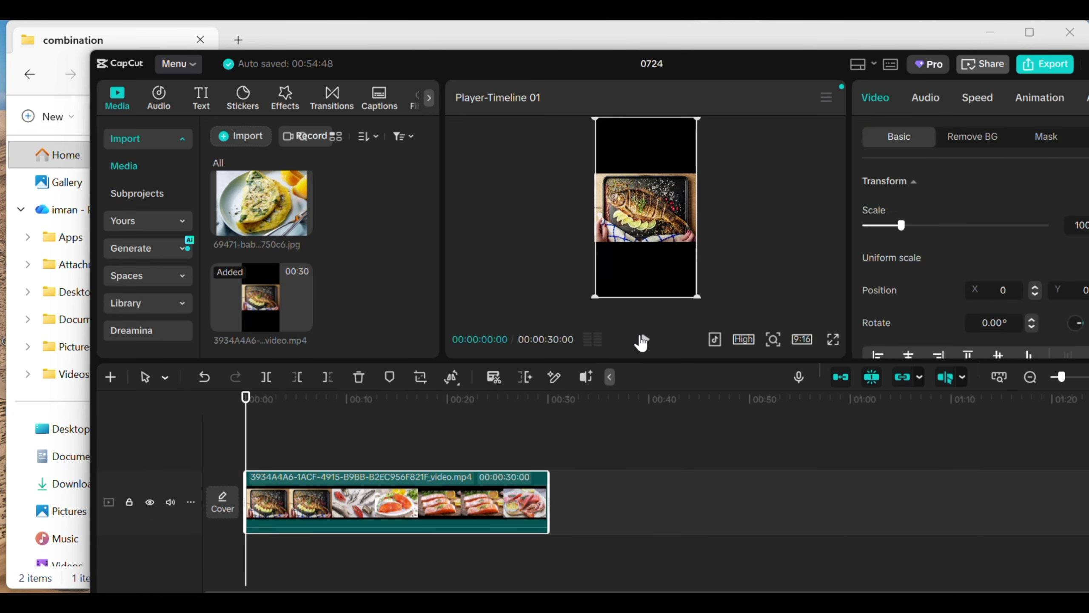
# Step: Play back part of the placed MP4 to check the text and images, and open the export settings for the 0724 project
pyautogui.click(642, 341)
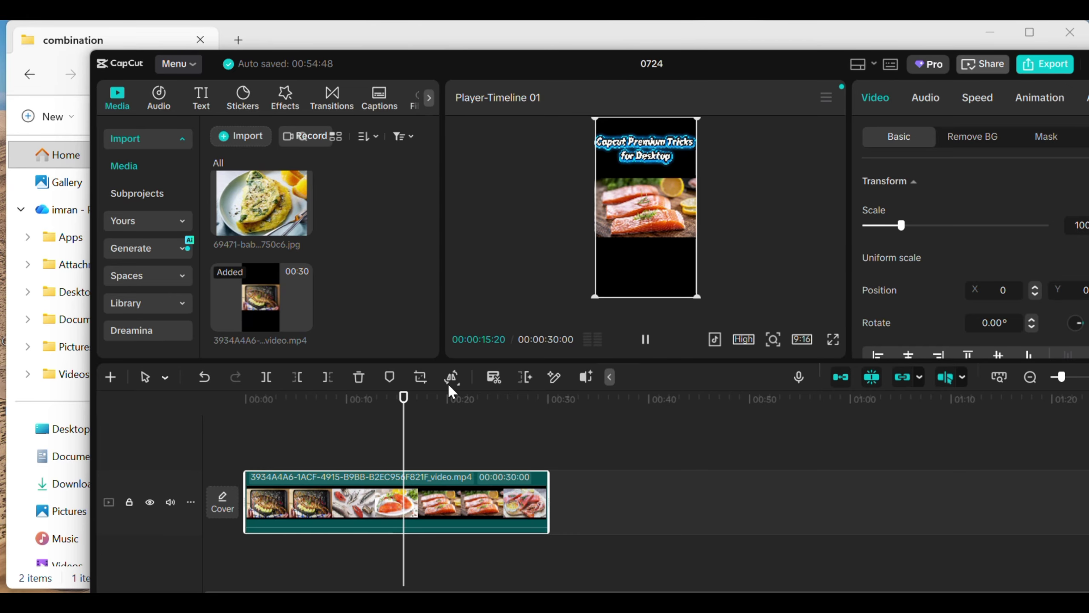
pyautogui.press('space')
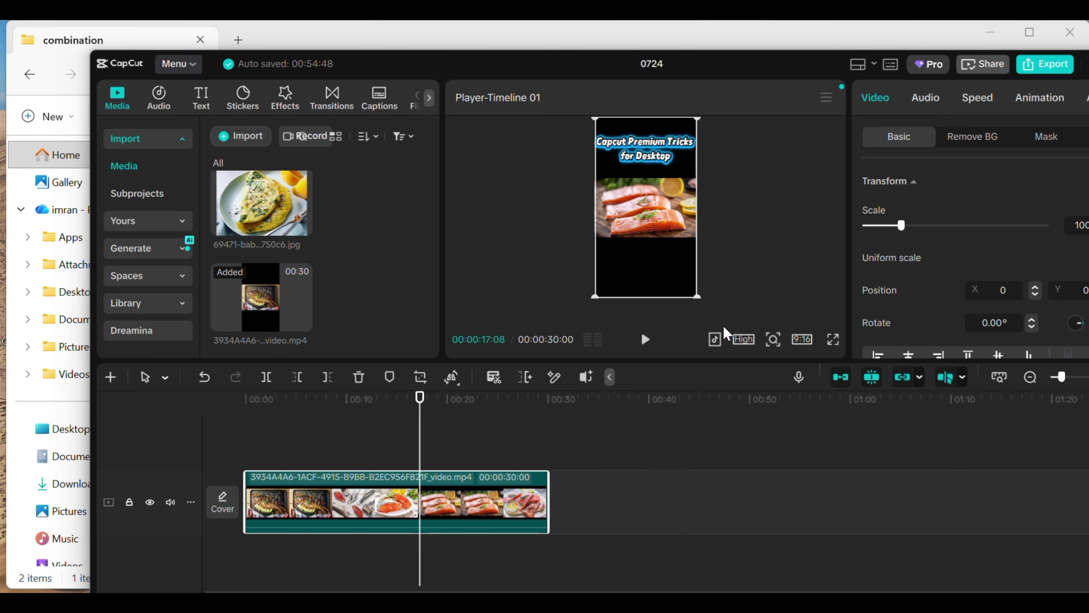
pyautogui.click(1030, 69)
pyautogui.click(832, 554)
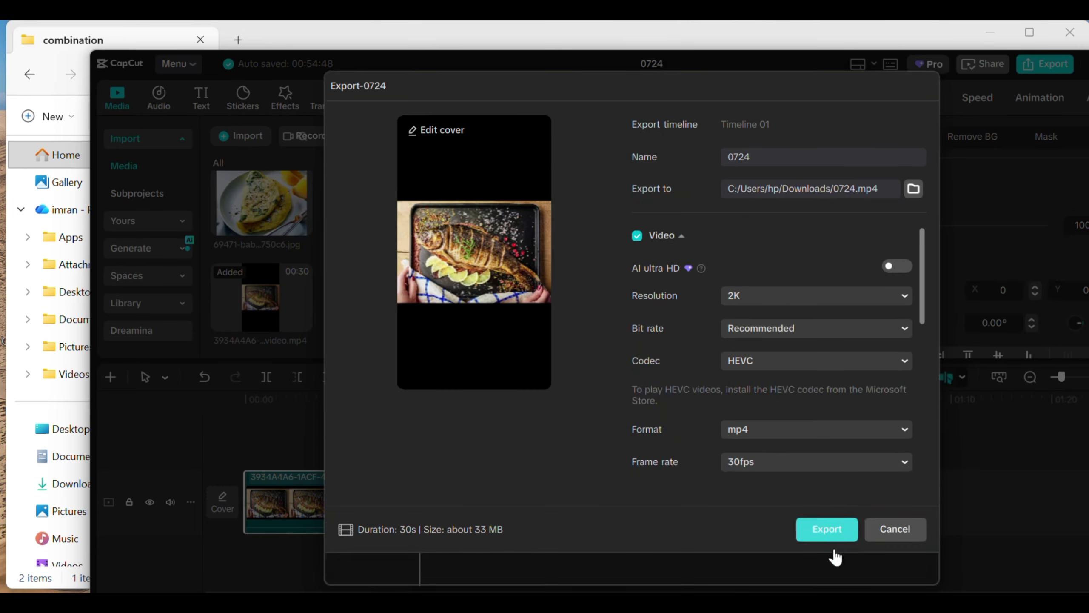